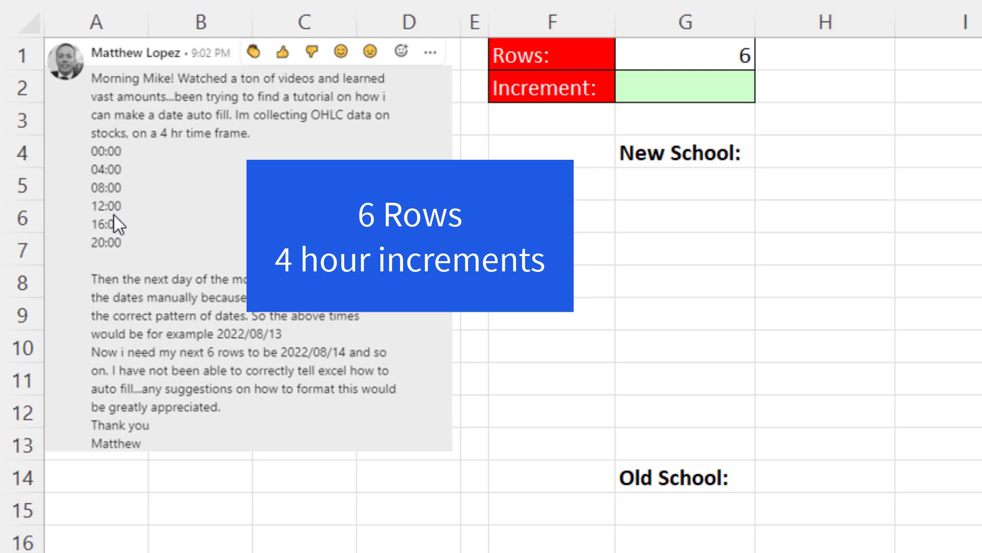
- Enter 4:00 as the Increment in G2, below the Rows value in G1
left_click(721, 64)
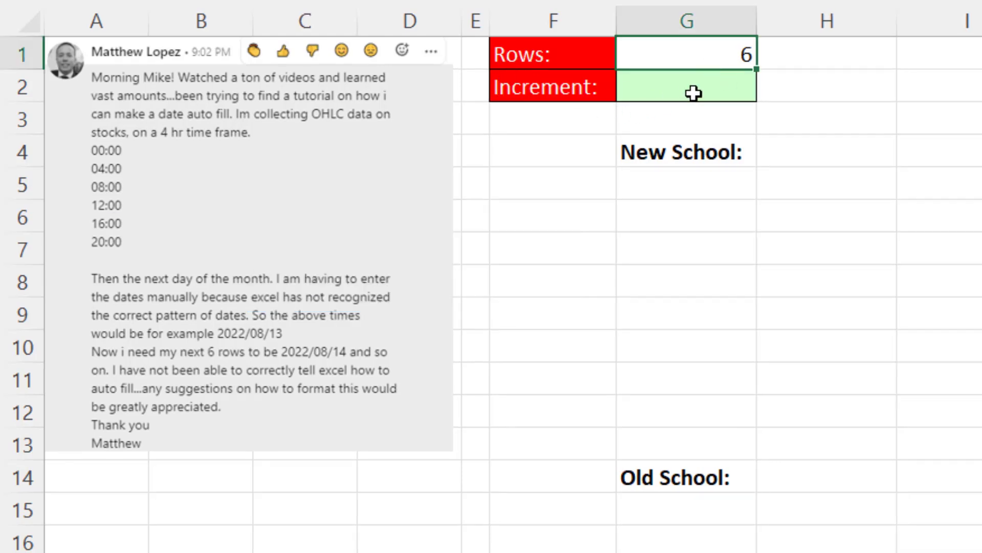
left_click(694, 93)
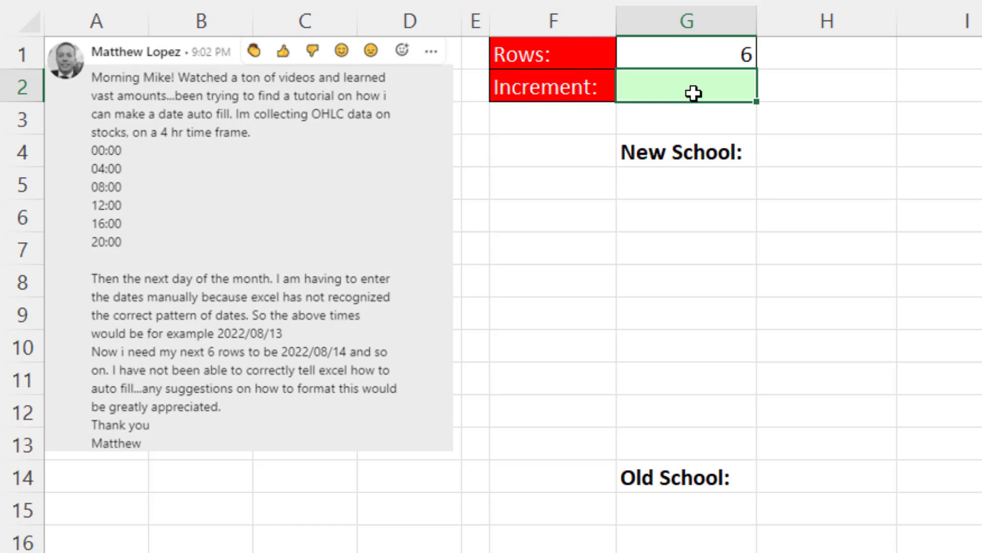
type("4:")
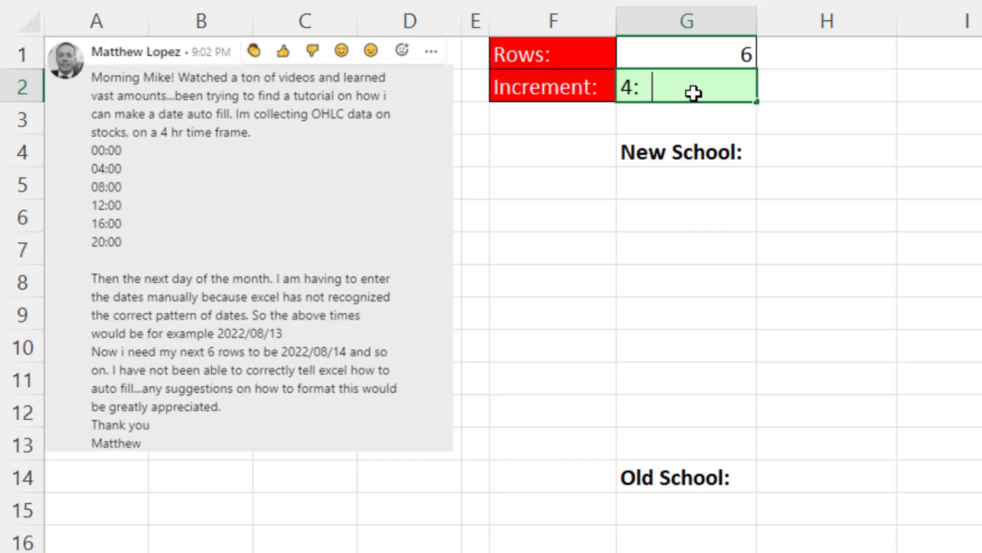
type(" 00")
key("Return")
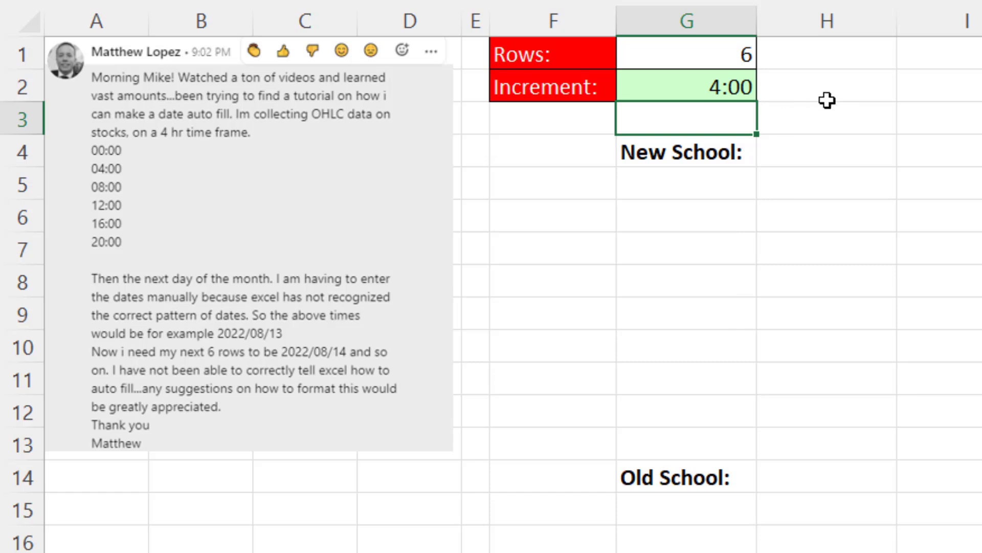
- Switch G2 to General number format to reveal 0.16666667 behind 4:00
left_click(739, 87)
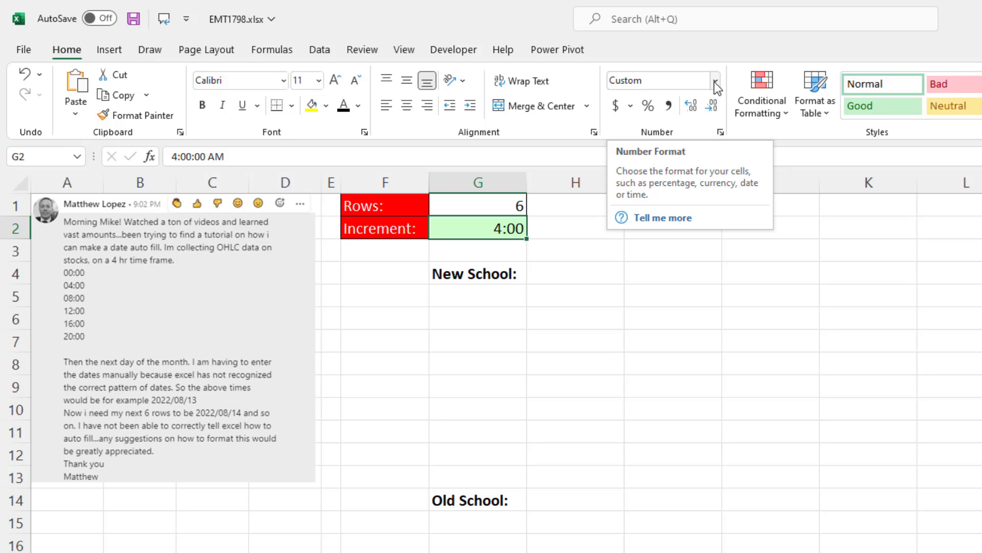
left_click(715, 81)
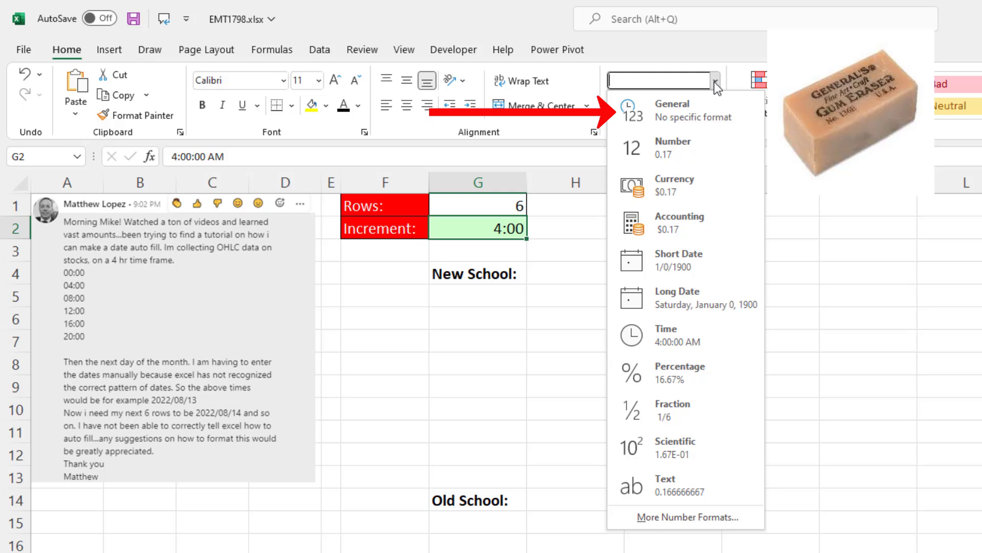
left_click(686, 117)
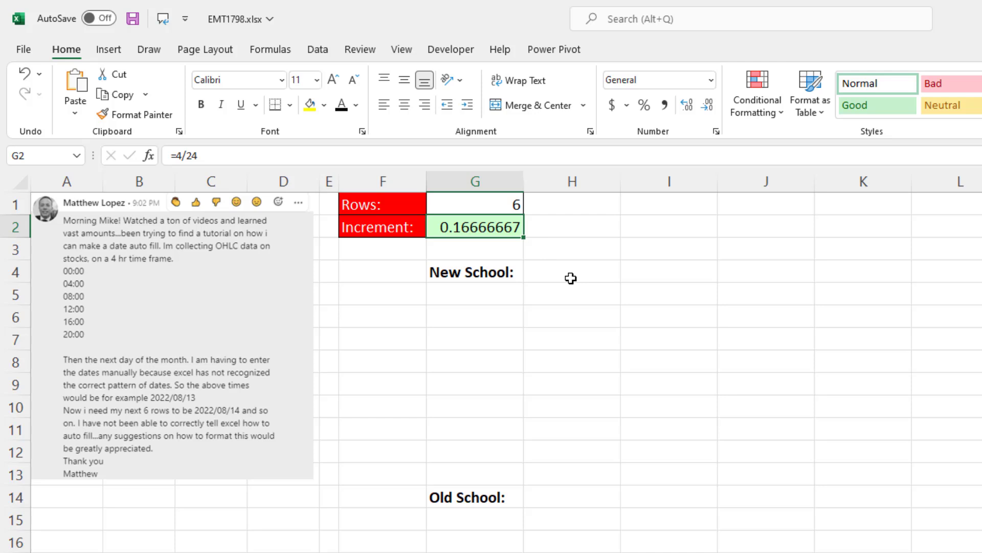
- Enter the formula =4/24 in I2, which yields 0.16666667
left_click(638, 232)
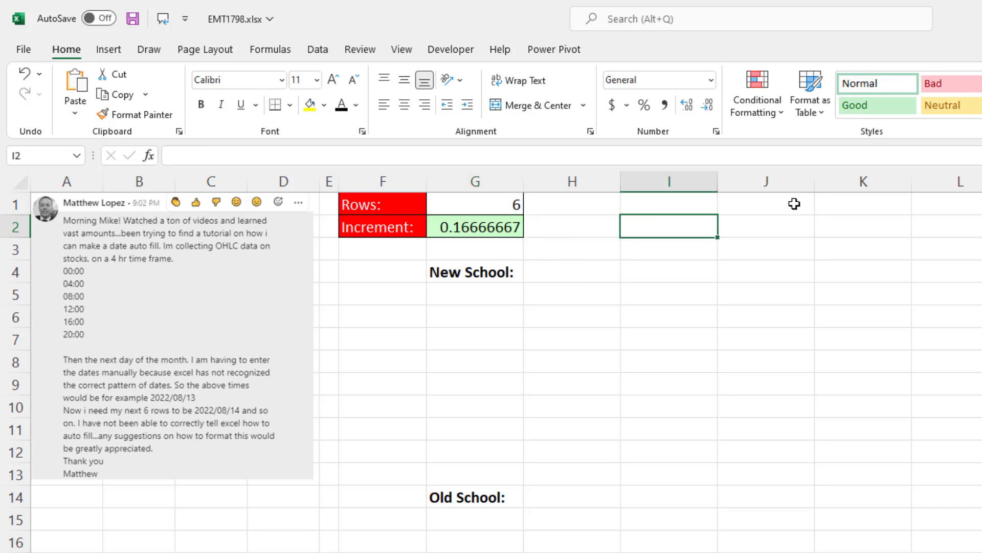
type("4")
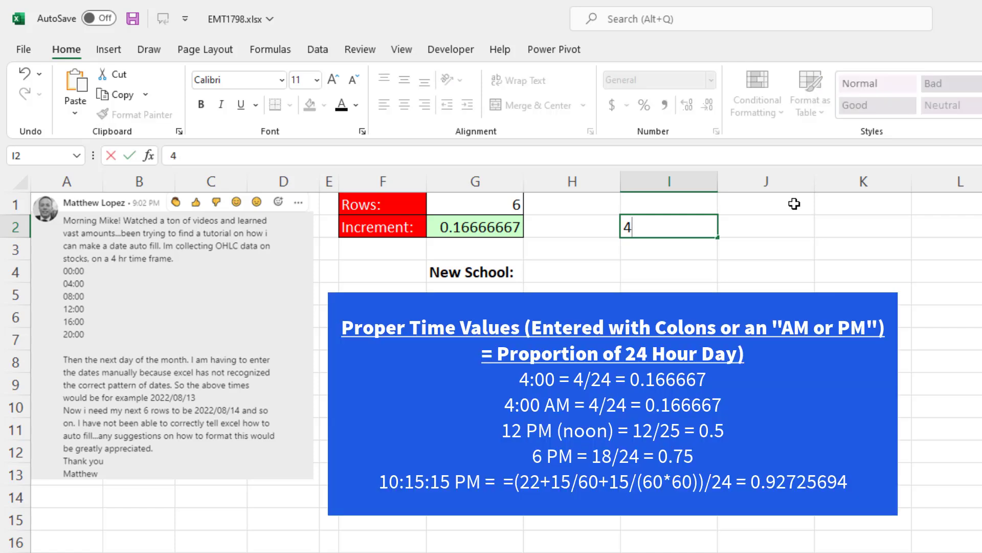
key("BackSpace")
type("=4/2")
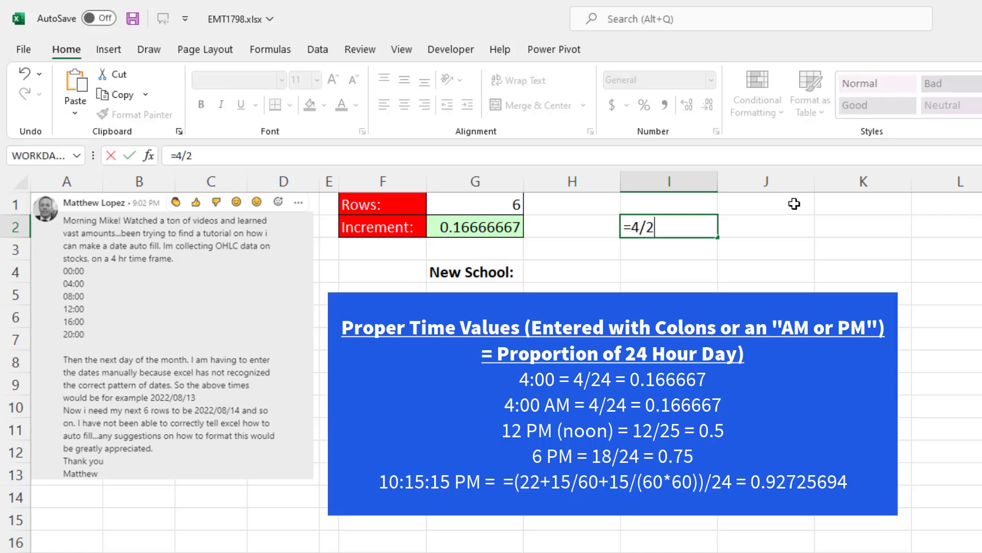
type("4")
key("Return")
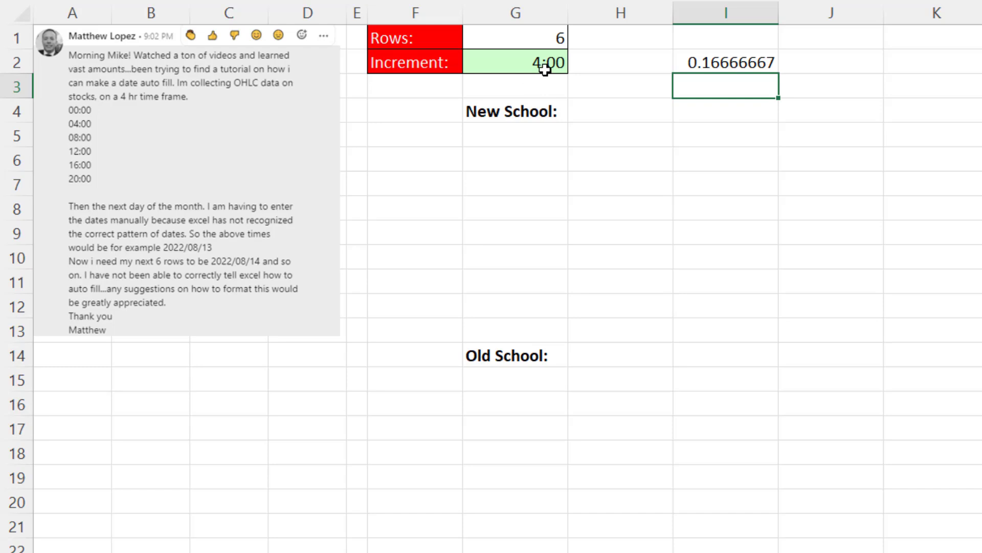
- Give G2 General format and replace its value with the formula =4/24
left_click(546, 69)
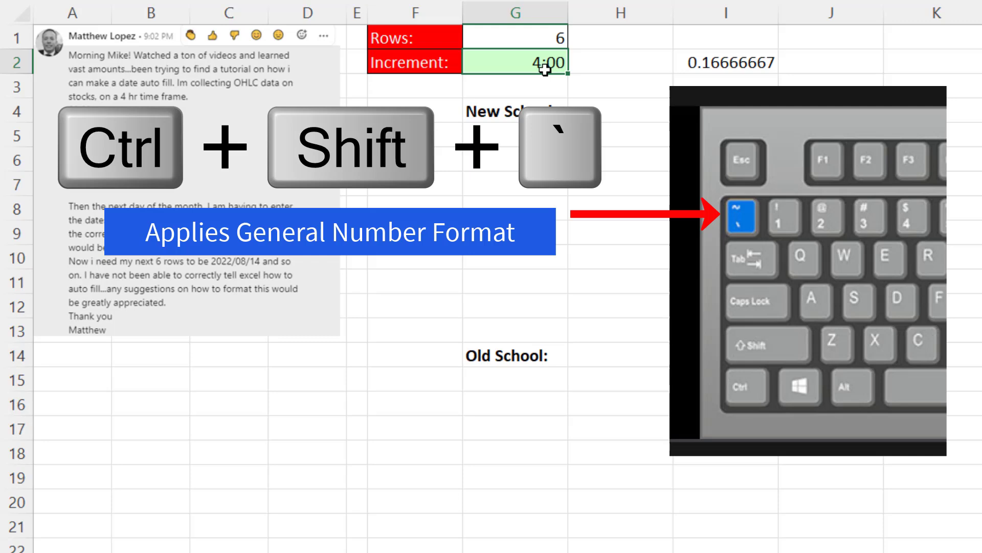
key("ctrl+shift+grave")
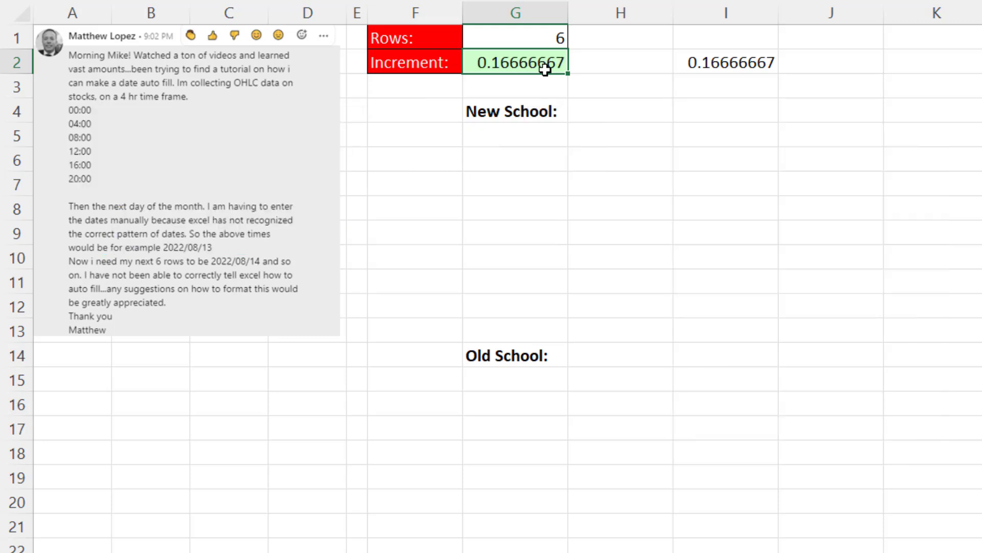
type("=")
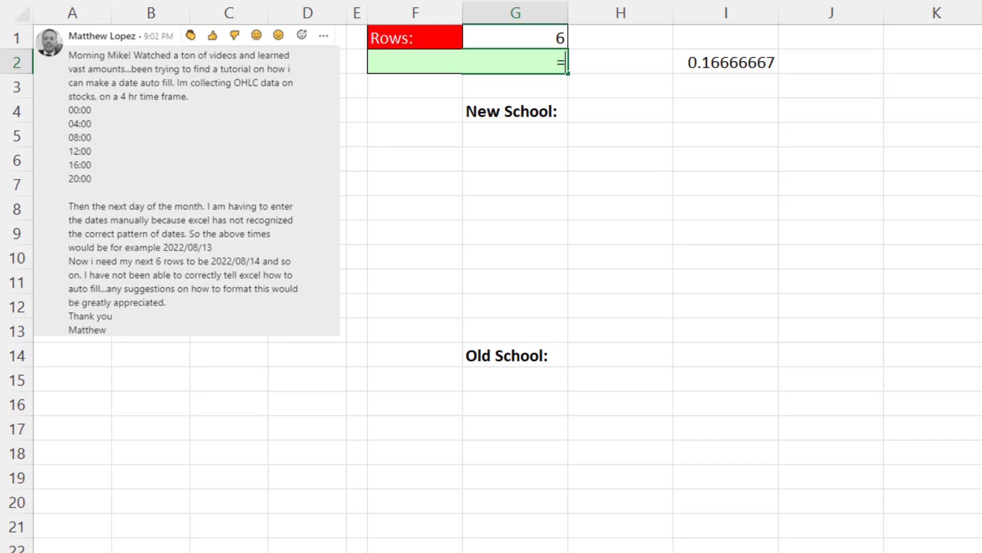
type("4/24")
key("Return")
key("Return")
key("Return")
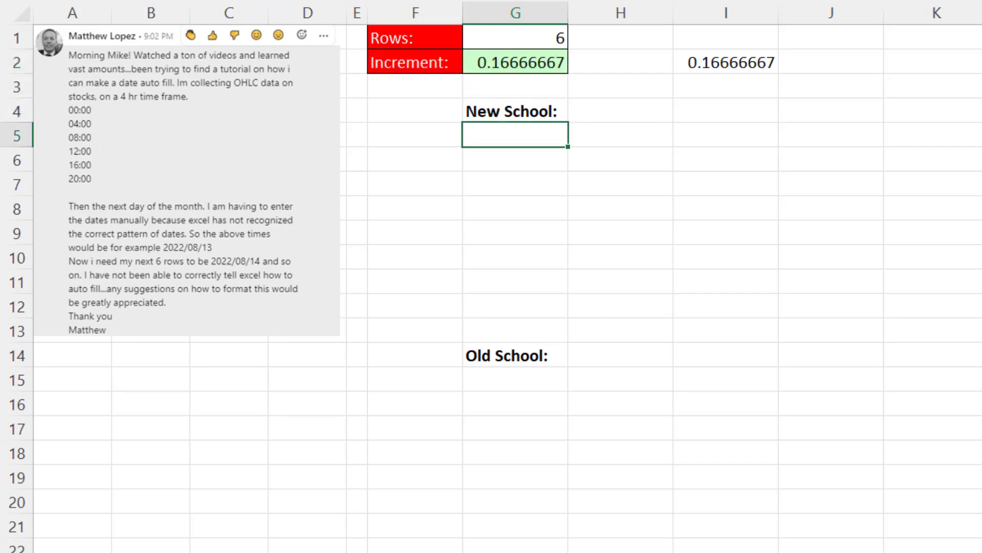
- Type =SEQUENCE(G1,,0,G2) in G5, using Rows as count and Increment as step
type("=seq")
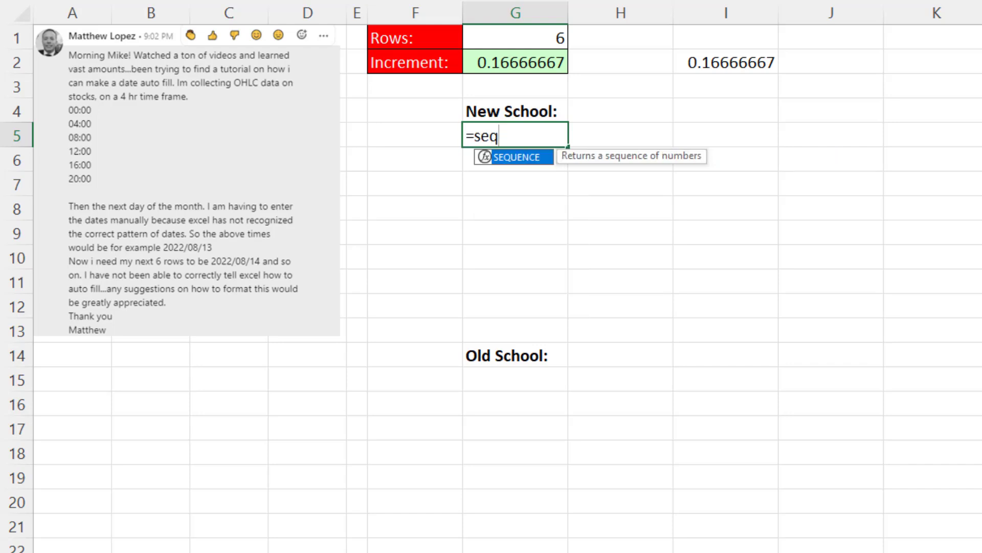
key("Tab")
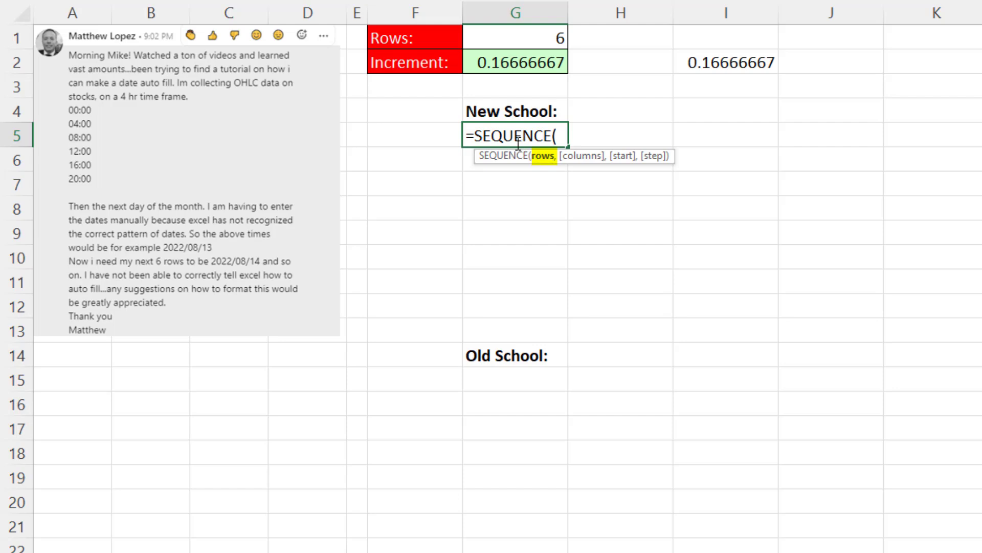
left_click(546, 34)
type(",")
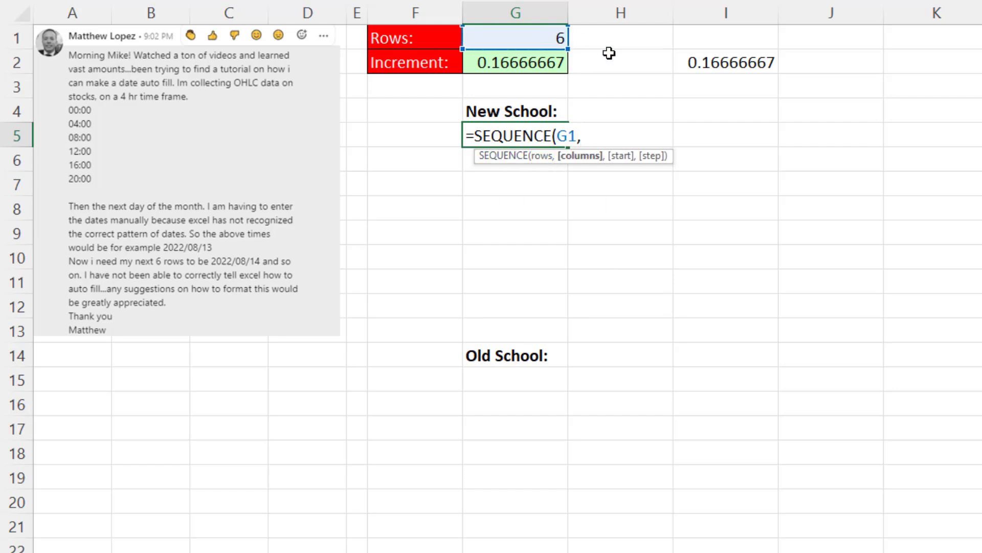
type(",")
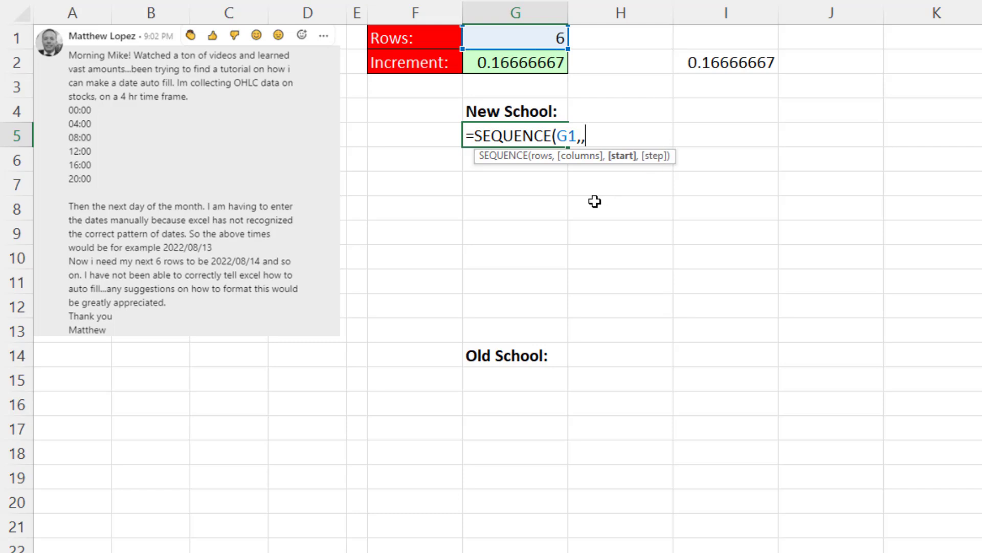
type("0,")
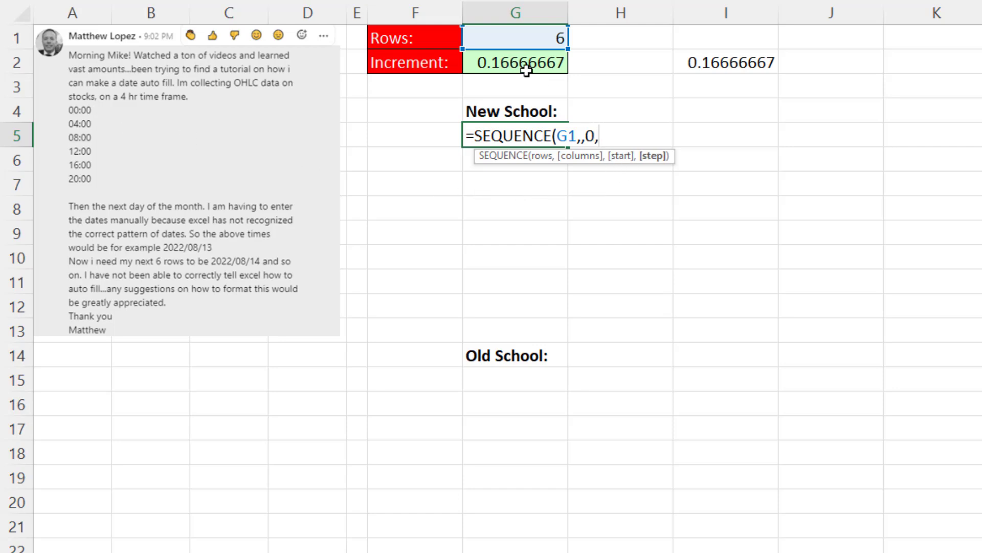
left_click(526, 62)
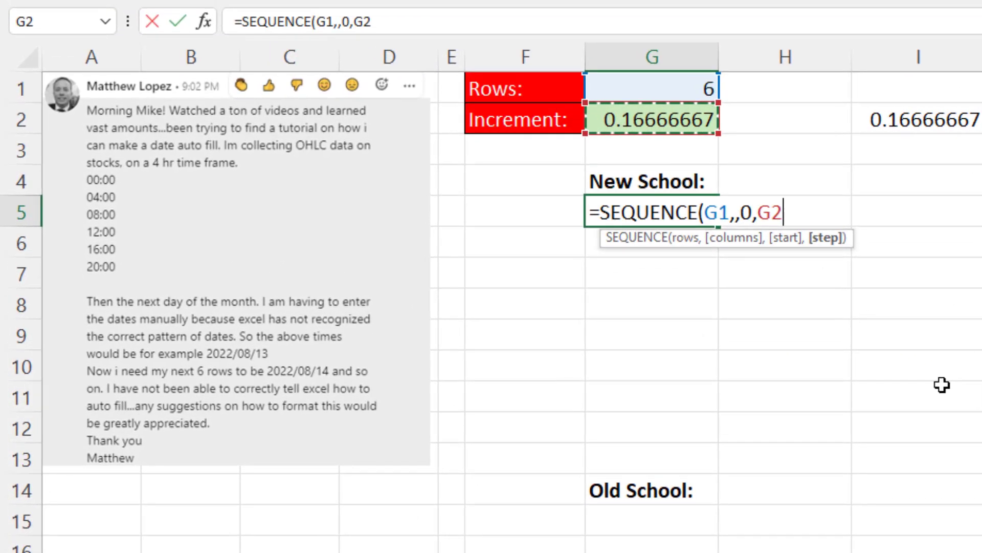
type(")")
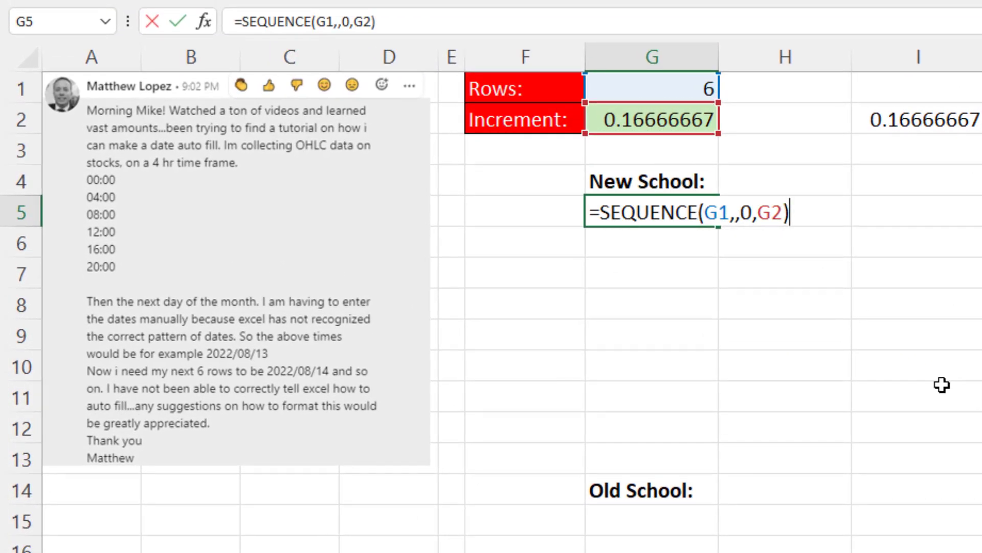
- Commit the SEQUENCE formula so it spills six values down G5:G10
key("Return")
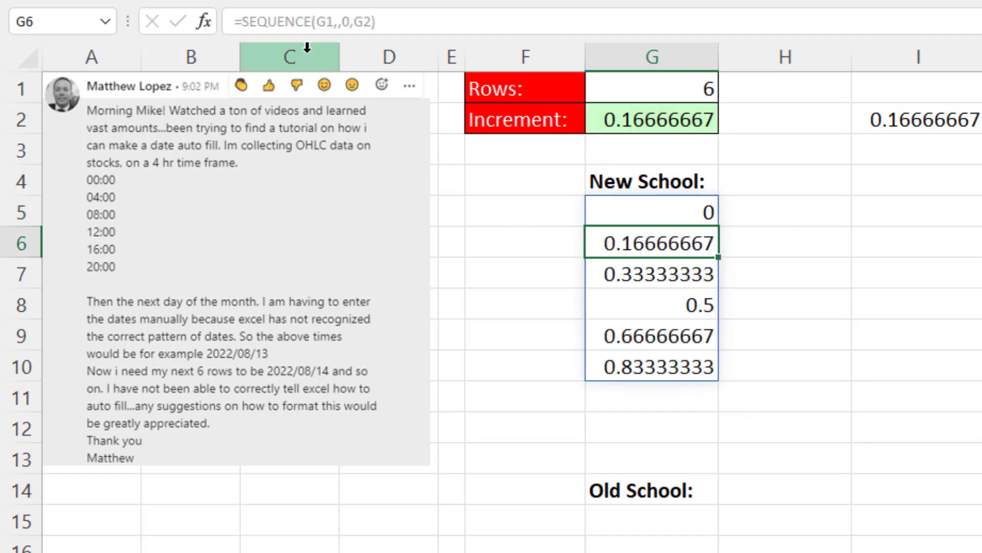
left_click(614, 273)
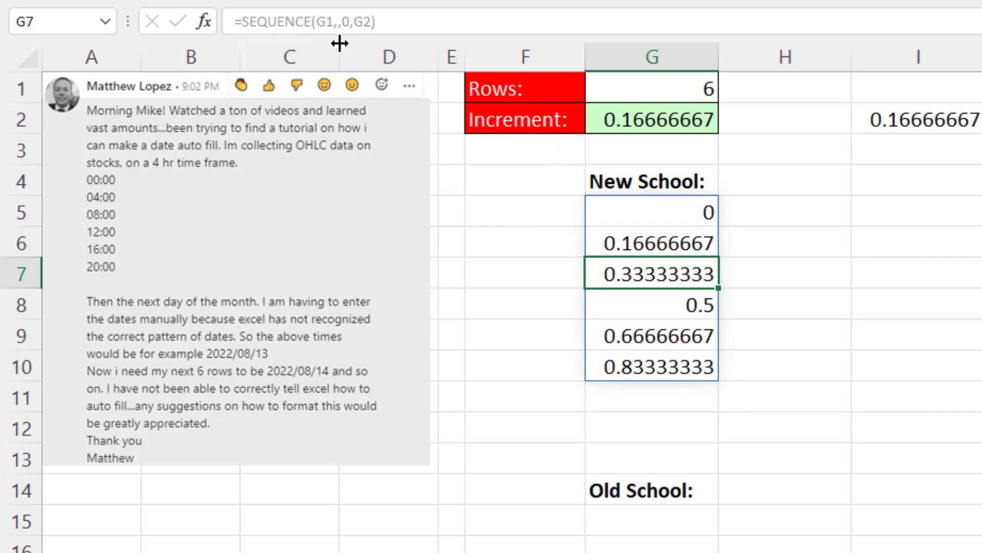
left_click(599, 209)
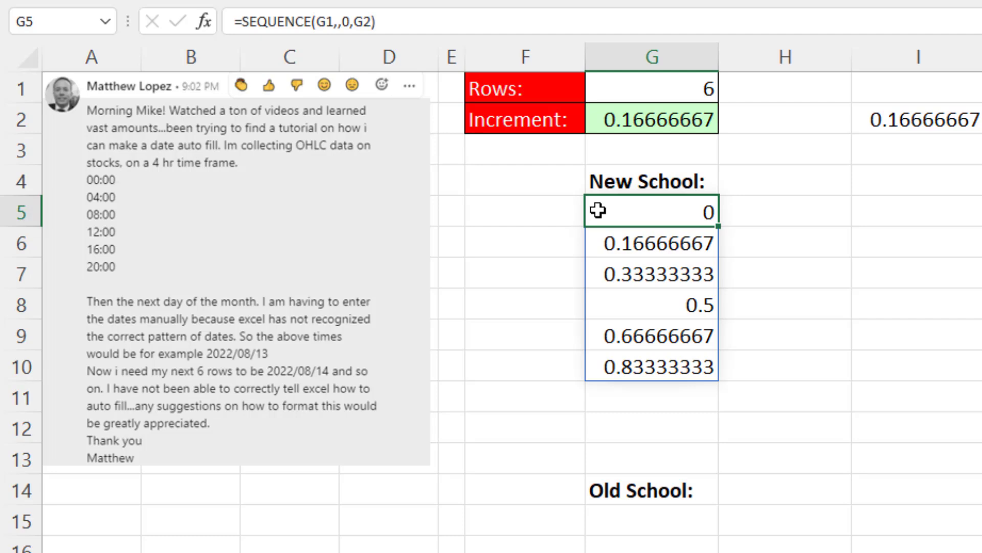
- Apply the 13:30 Time format to G5:G10, showing 0:00 through 20:00
left_click_drag(629, 213, 644, 367)
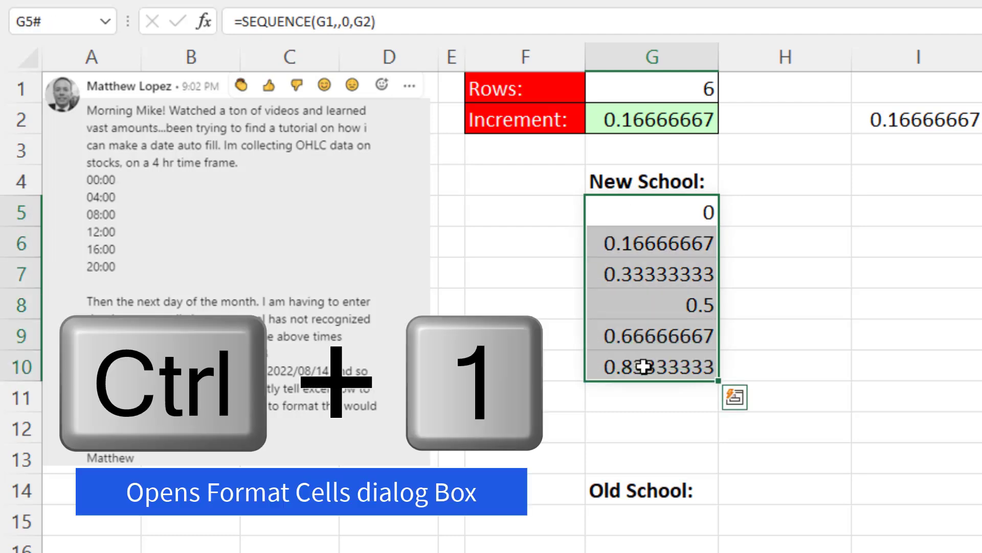
key("ctrl+1")
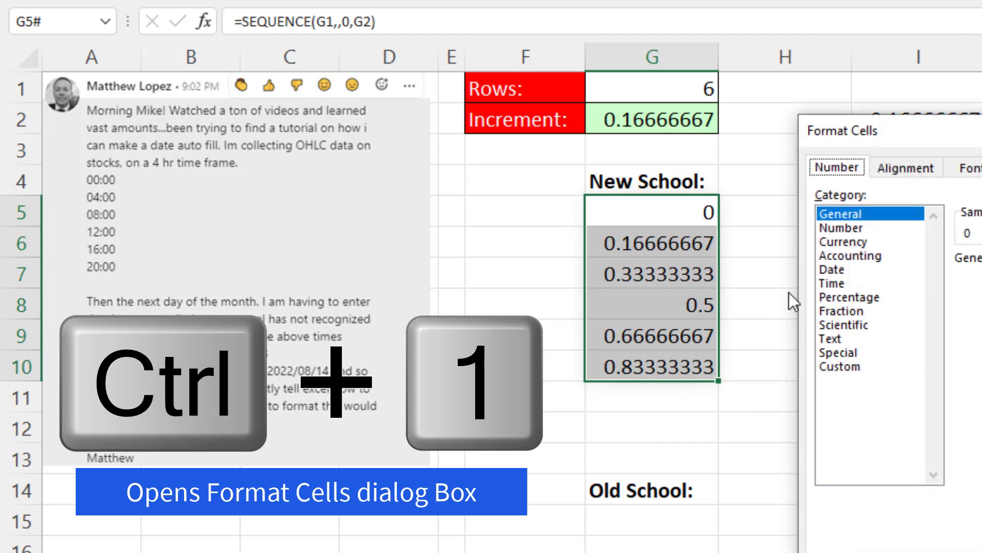
left_click_drag(865, 134, 853, 160)
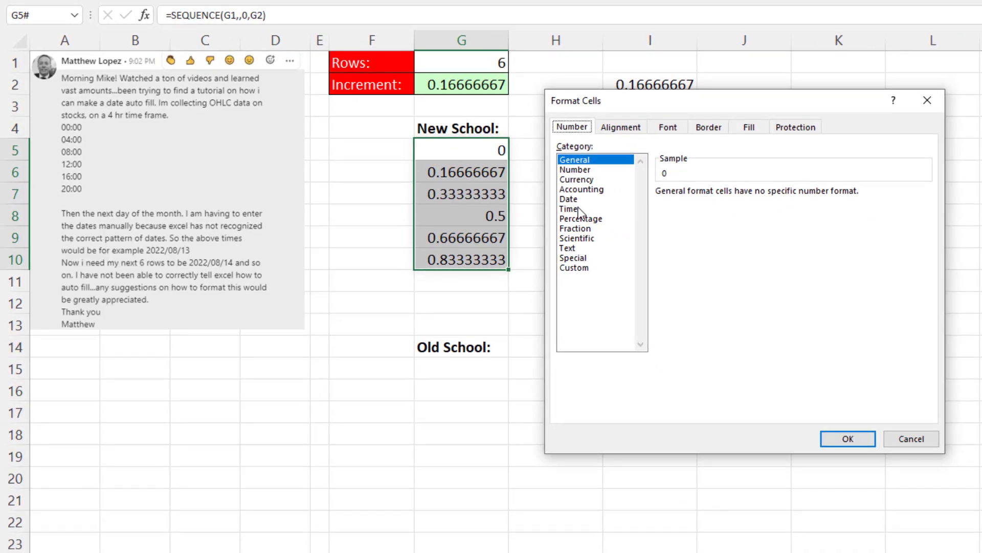
left_click(570, 210)
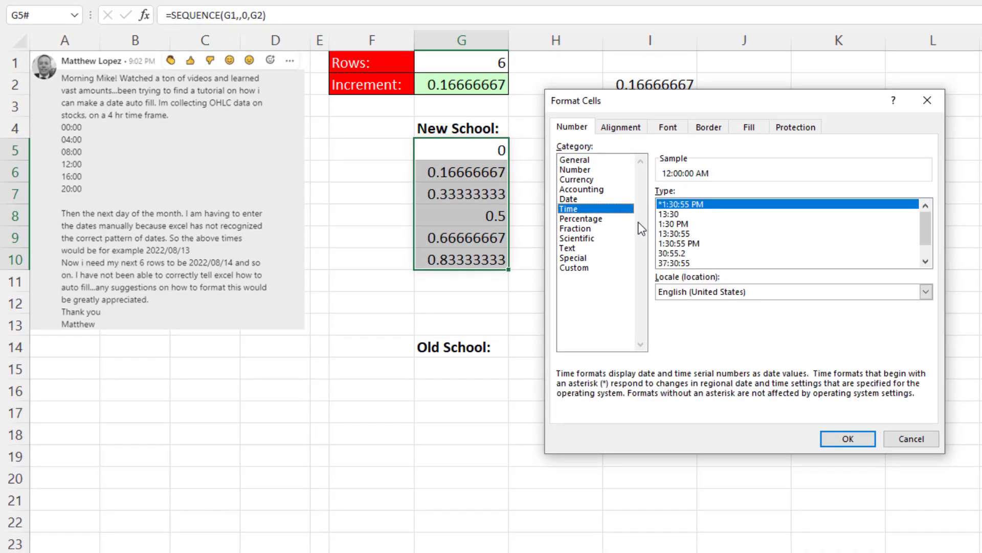
left_click(681, 215)
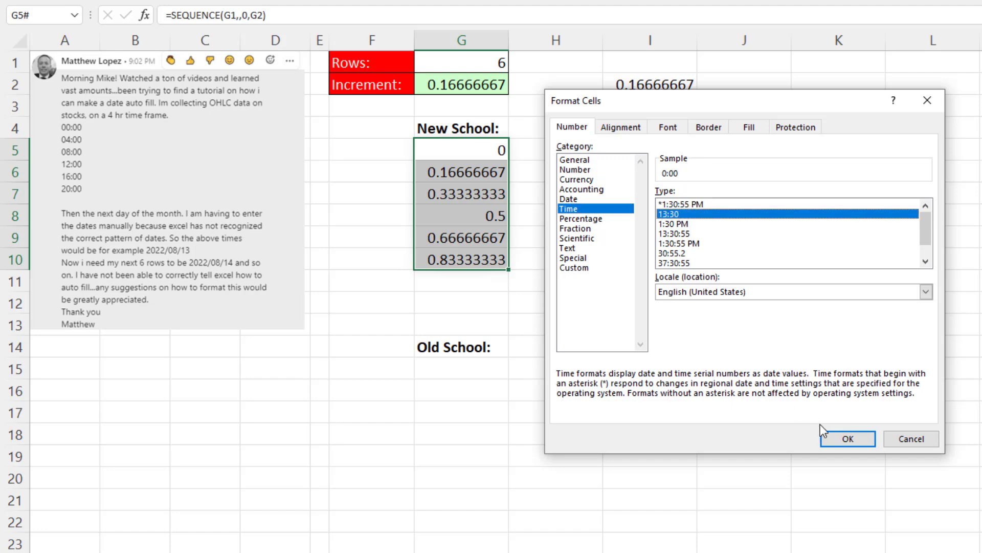
left_click(843, 438)
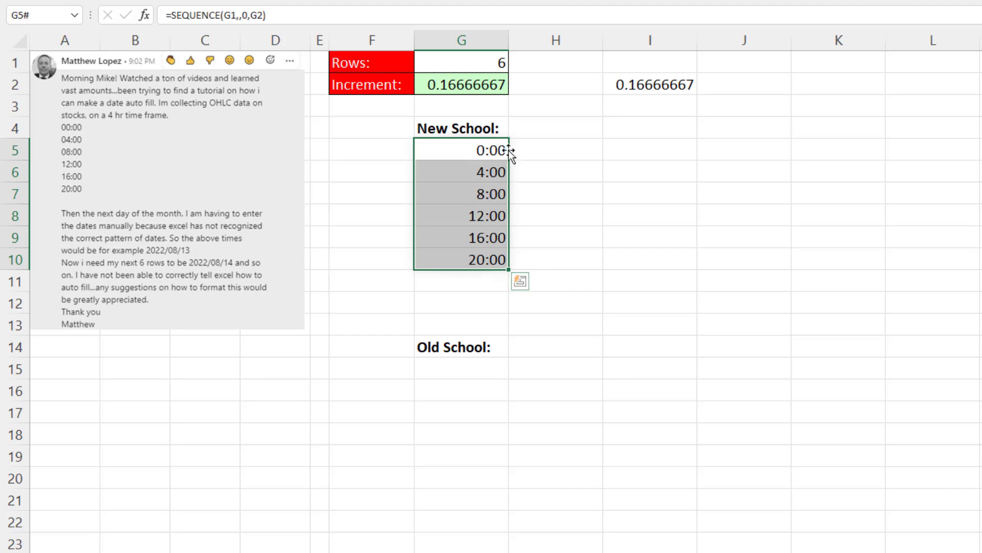
- Move the time spill range down two rows to G7:G12 and select G6
left_click_drag(509, 151, 495, 195)
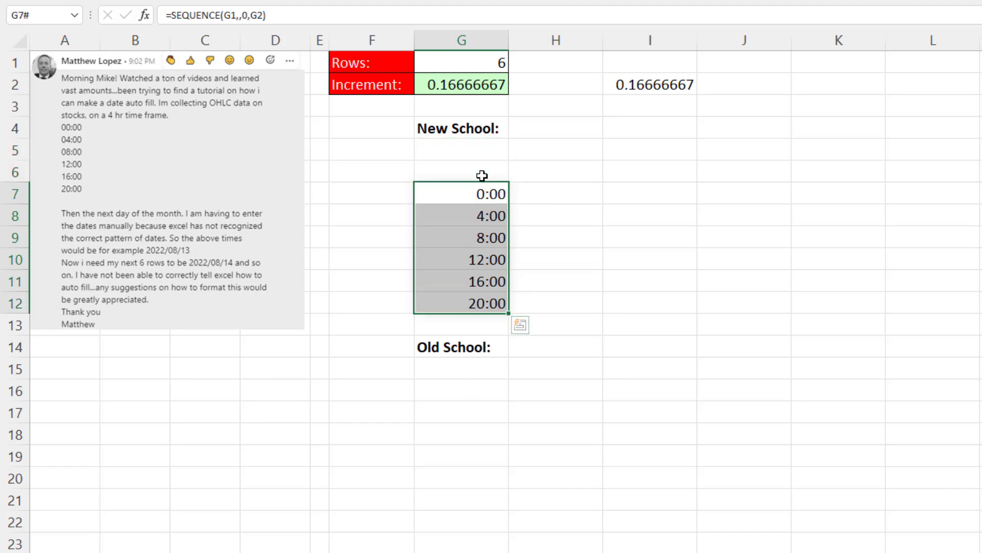
left_click(482, 176)
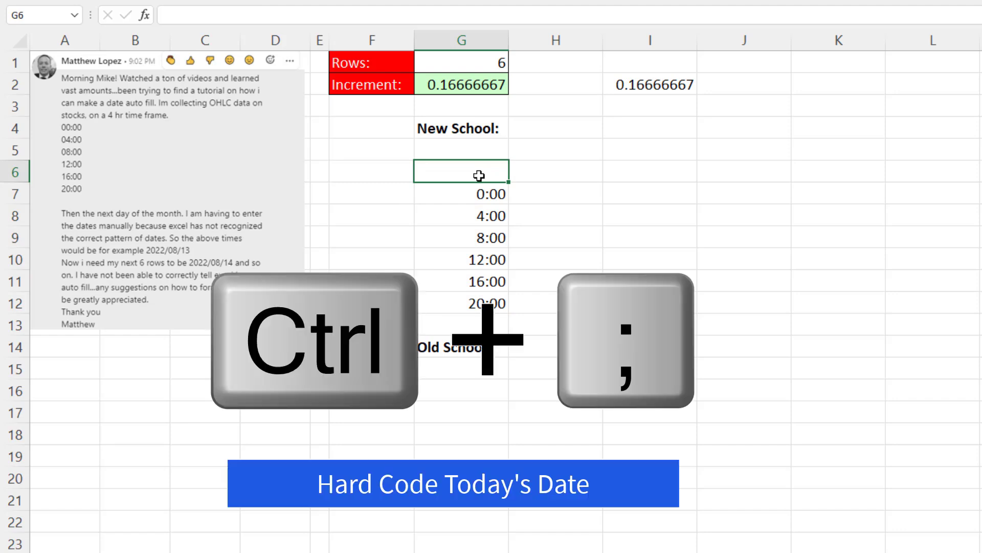
- Insert today's date, 8/14/2022, as a fixed value in G6
key("ctrl+semicolon")
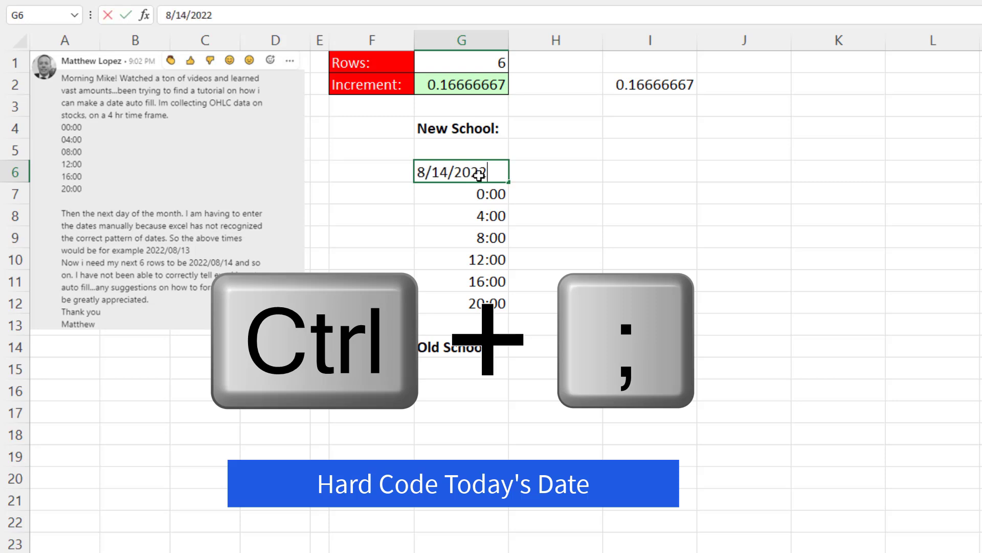
key("Return")
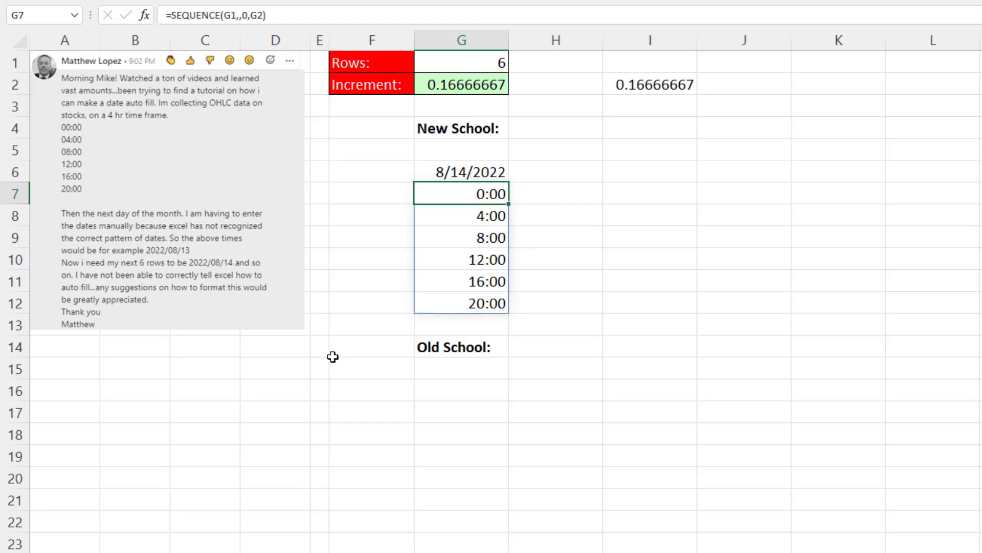
- Lock the G1 and G2 references in G7's SEQUENCE formula as $G$1 and $G$2
key("F2")
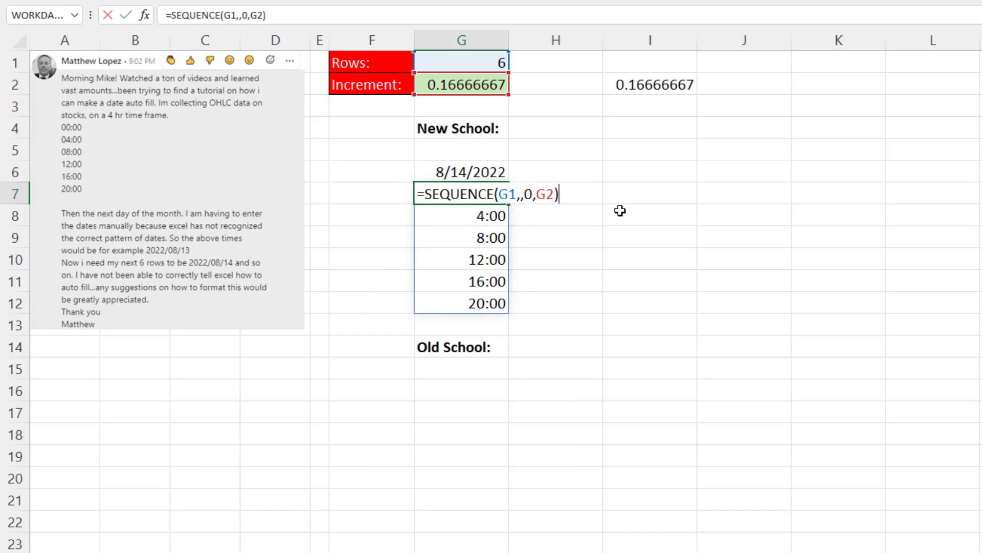
key("Left")
key("Left")
key("Left")
key("Left")
key("Left")
key("Left")
key("Left")
key("Left")
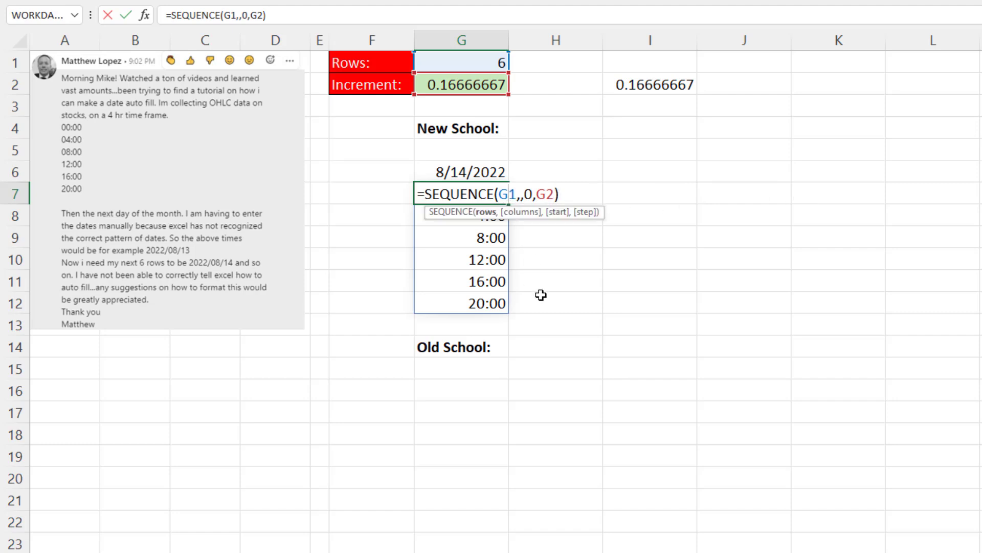
key("F4")
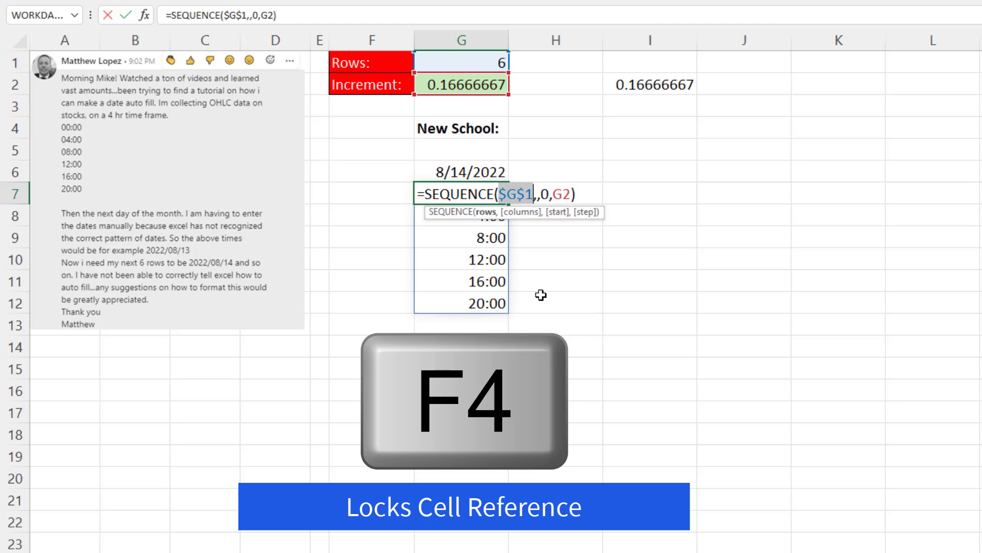
left_click(563, 195)
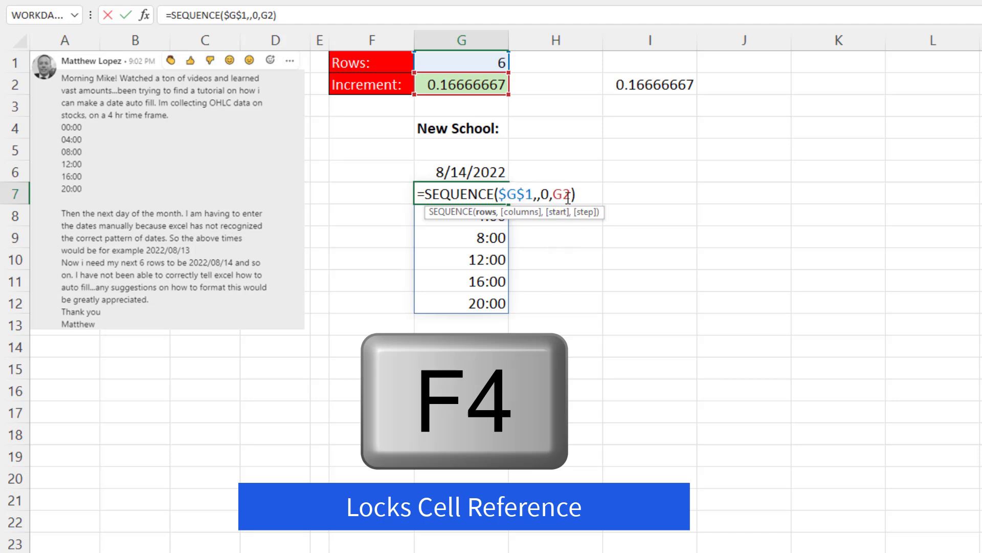
key("F4")
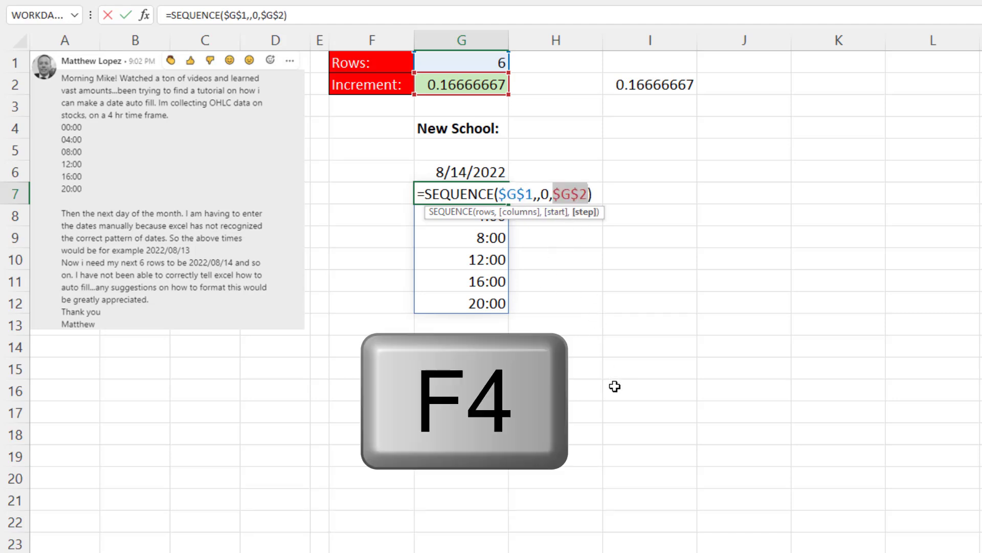
key("Return")
- Add the heading Price in H6
left_click(555, 177)
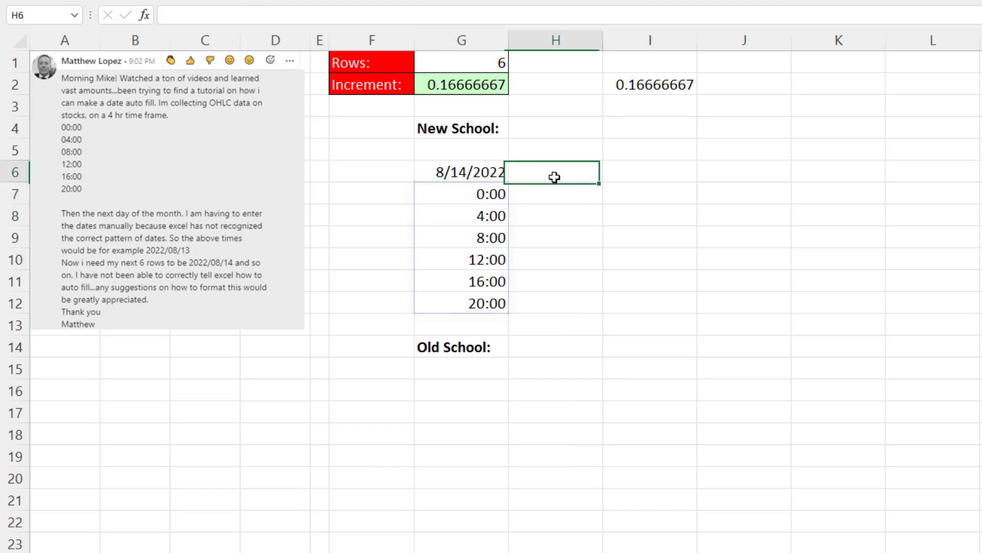
type("Price")
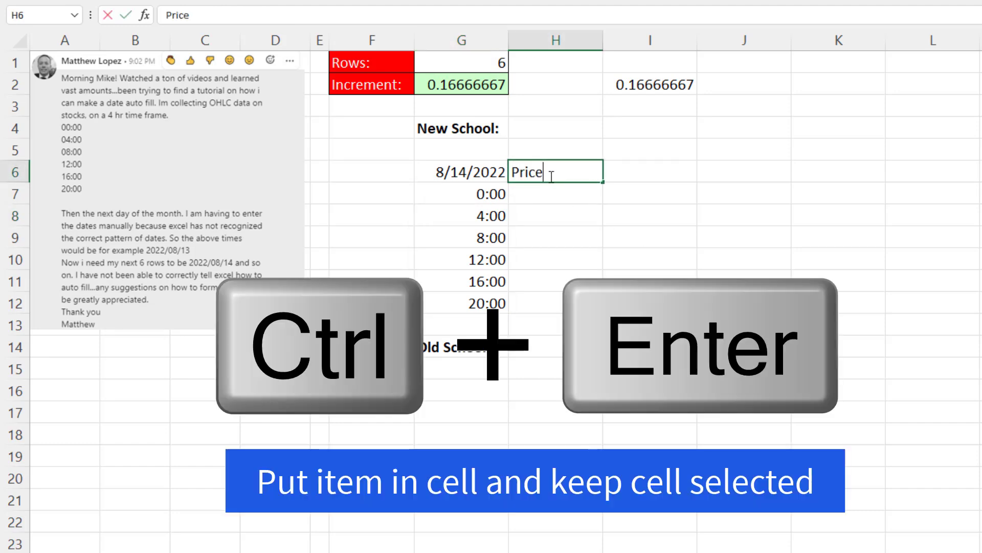
key("ctrl+Return")
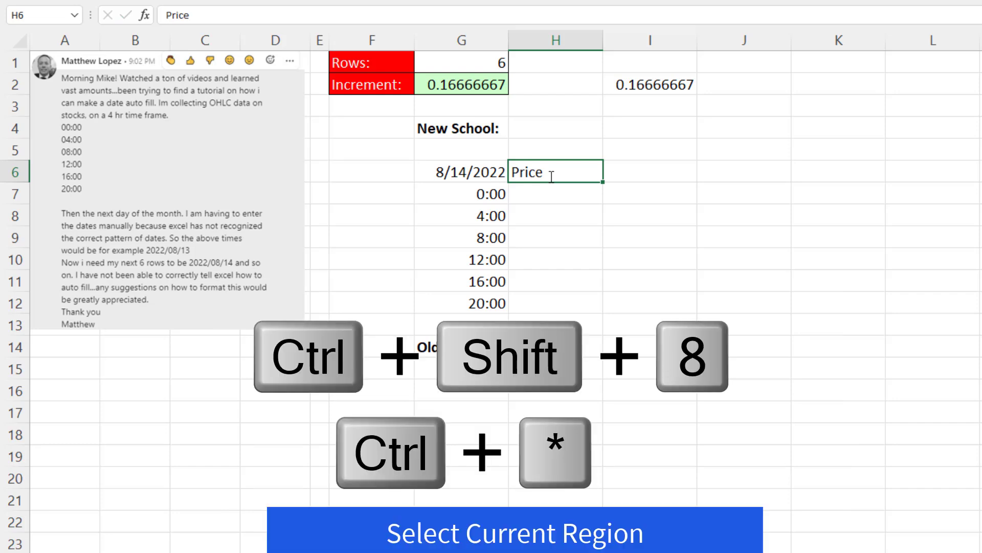
- Apply All Borders to the whole date, time and Price block G6:H12
key("ctrl+shift+8")
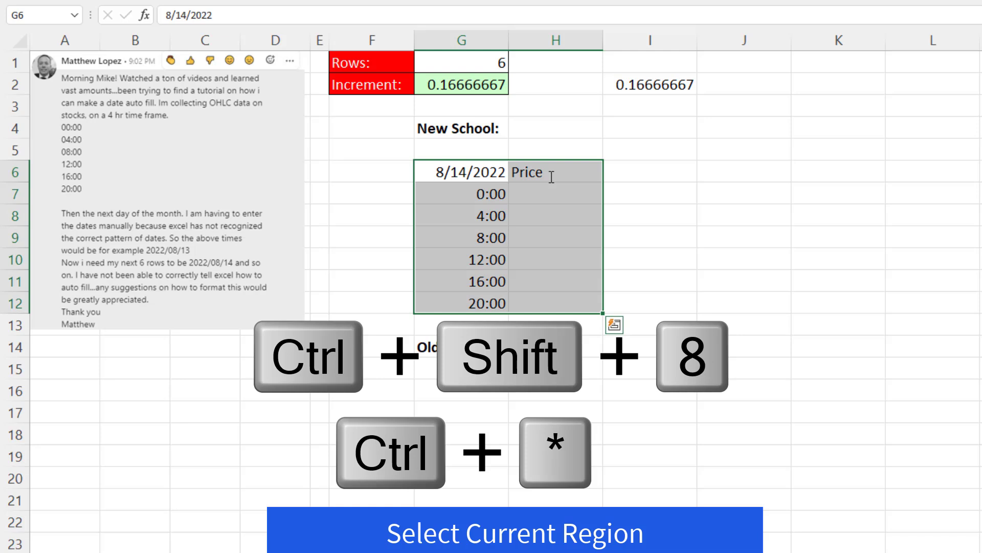
right_click(537, 174)
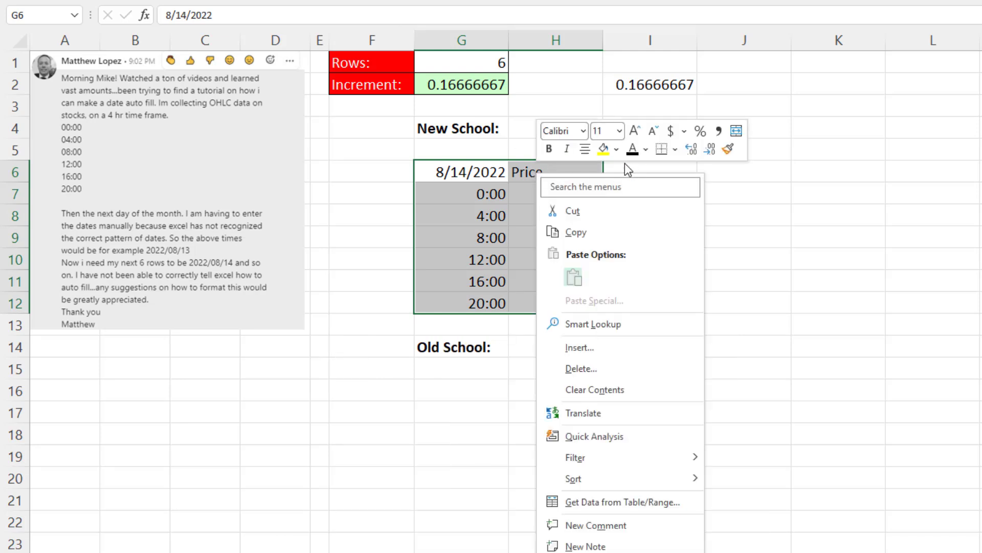
left_click(675, 149)
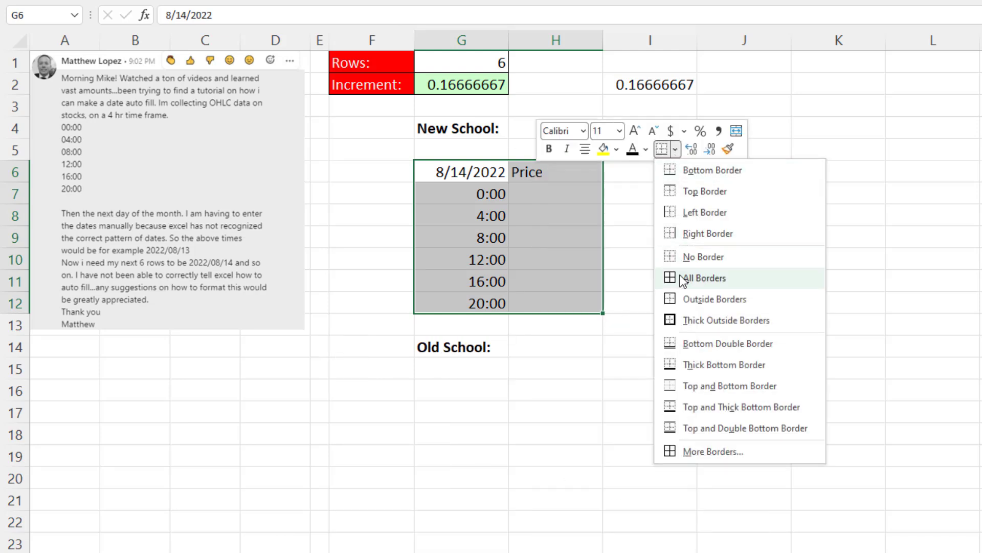
left_click(678, 279)
- Give the header row G6:H6 a dark blue fill and white font
left_click(457, 171)
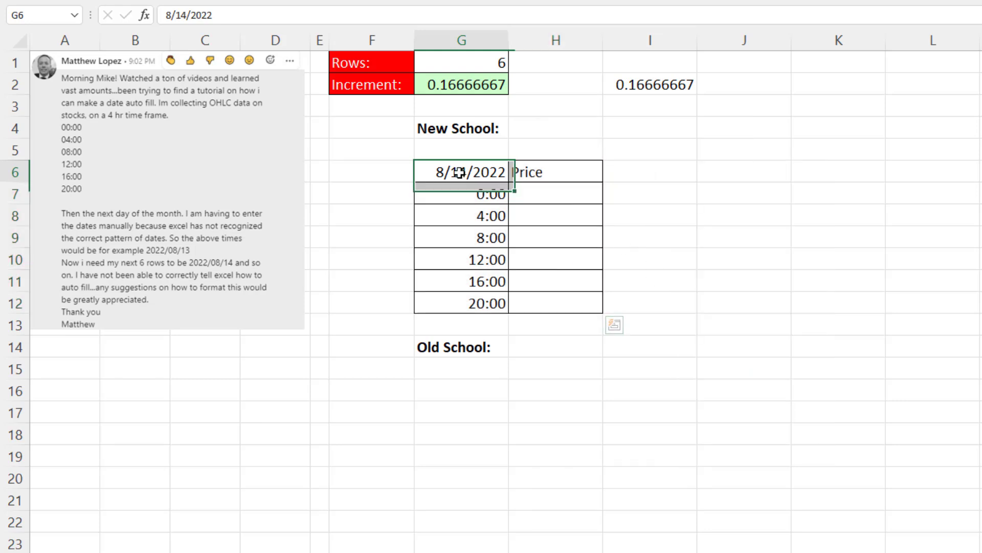
left_click(535, 174, "shift")
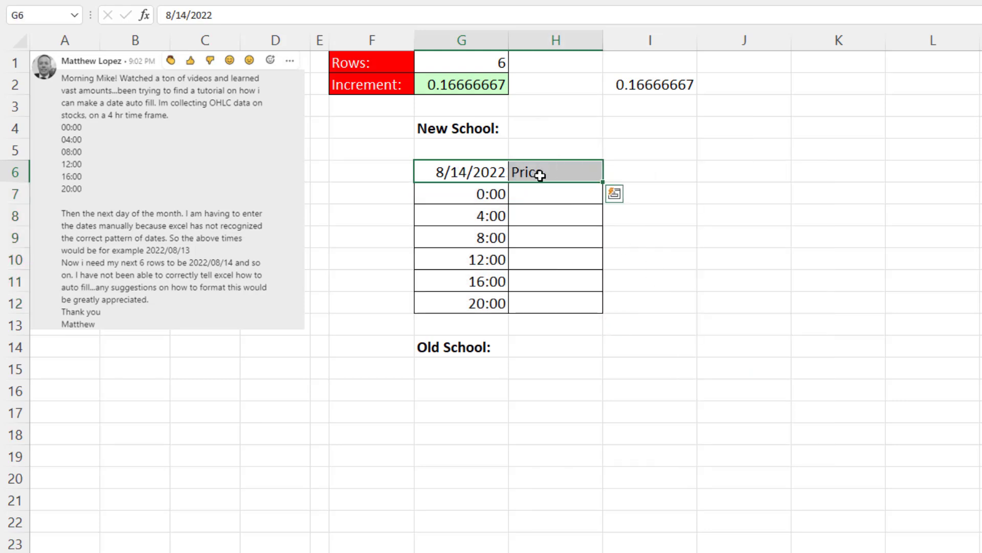
right_click(569, 175)
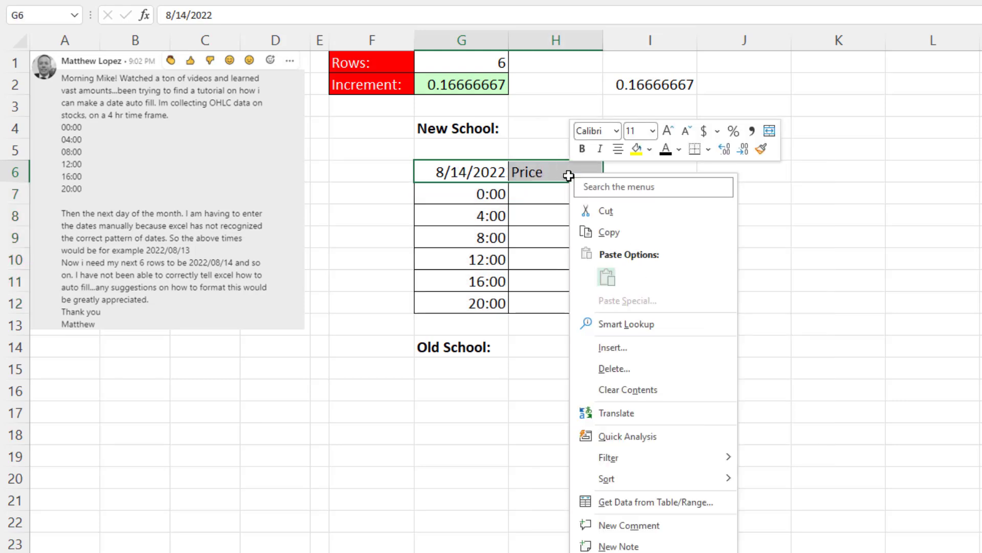
left_click(650, 149)
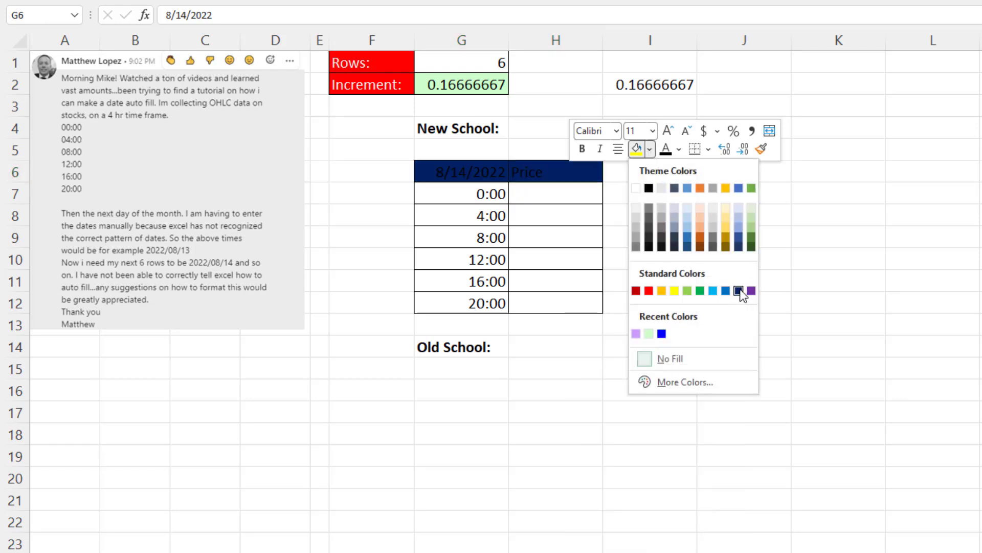
left_click(740, 292)
left_click(679, 149)
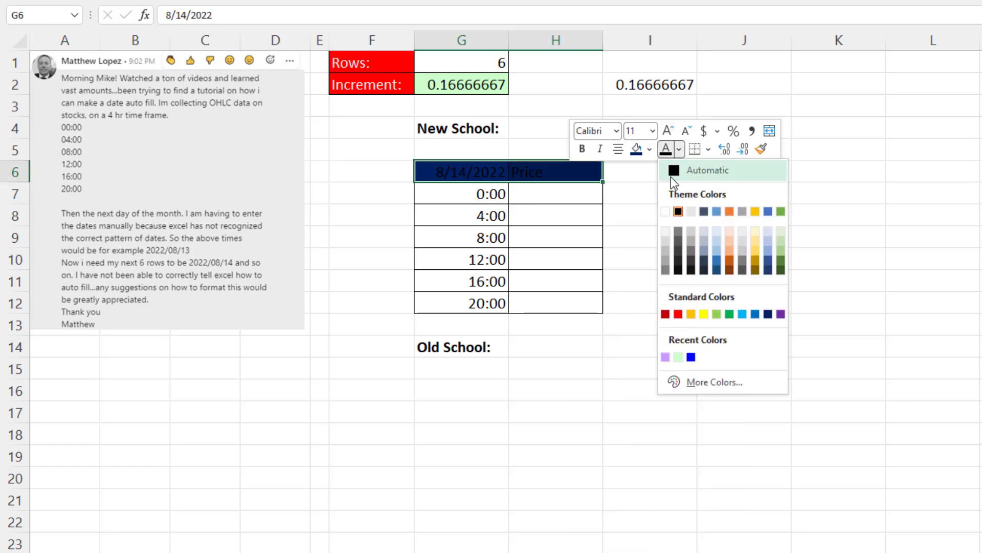
left_click(670, 211)
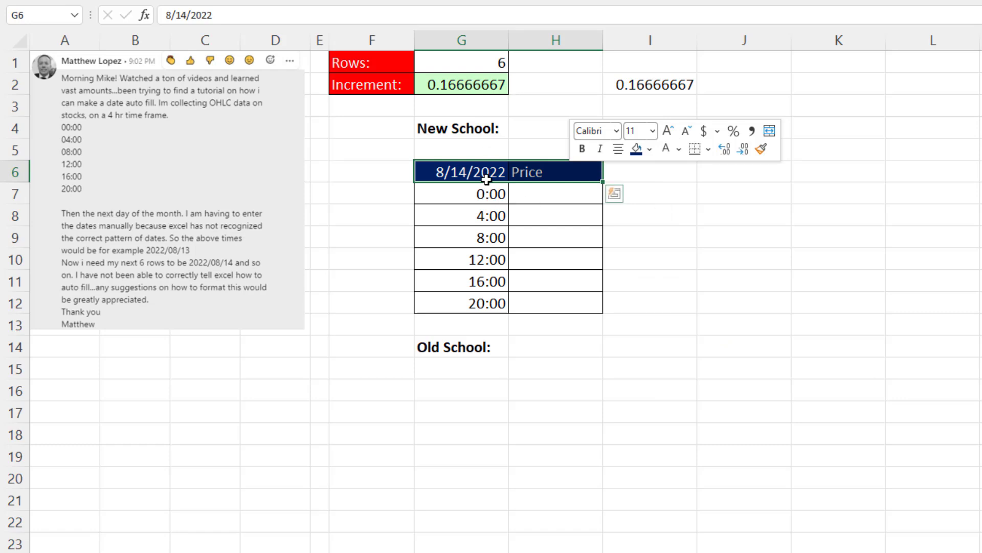
- Shade the times G7:G12 light green, then fill the G6:H12 block right to column P for 8/15–8/18/2022
left_click_drag(478, 194, 469, 306)
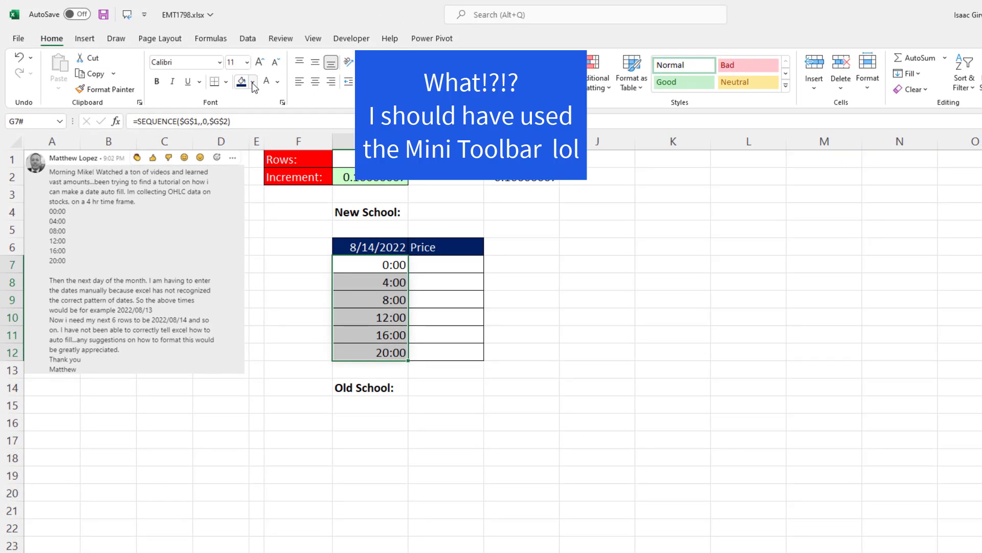
left_click(252, 82)
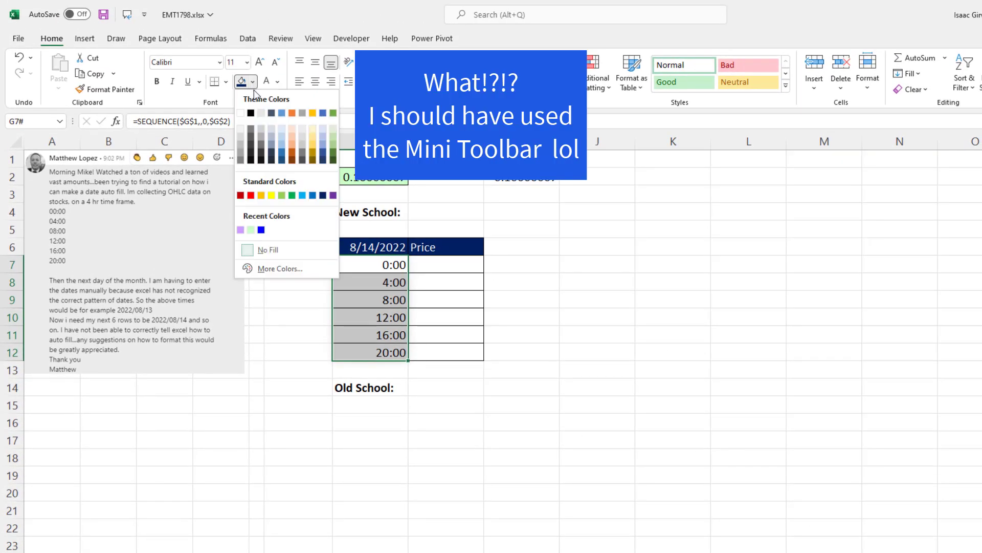
left_click(251, 230)
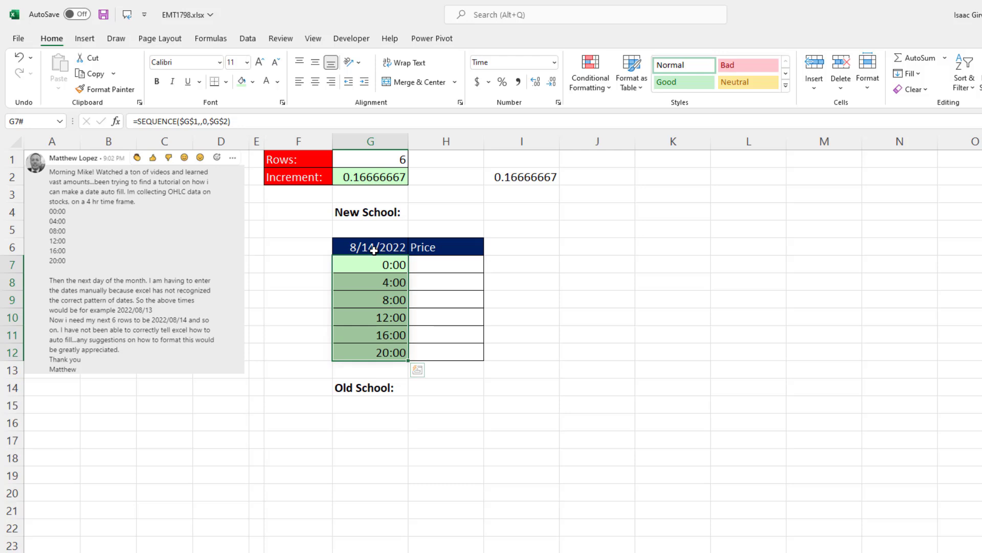
left_click_drag(374, 250, 440, 356)
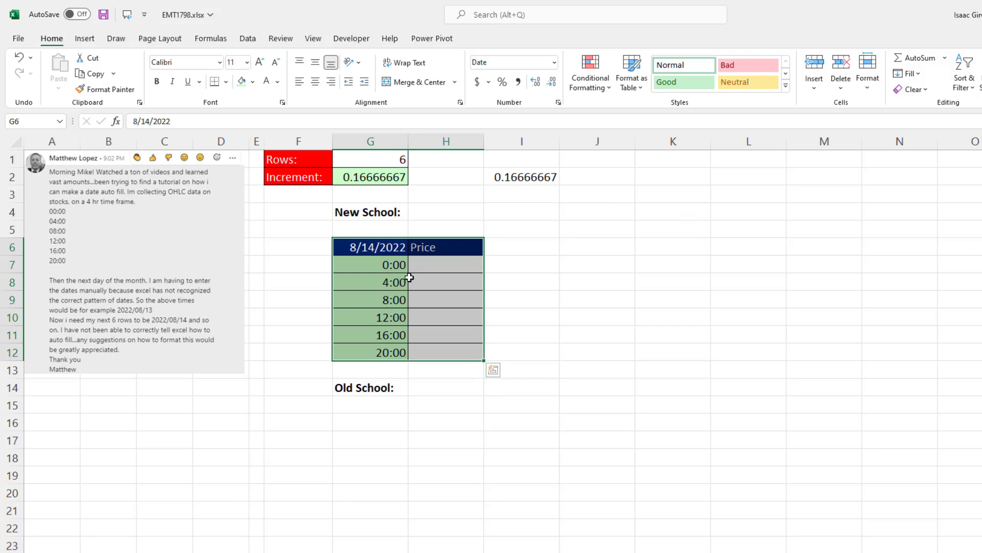
left_click_drag(503, 363, 981, 407)
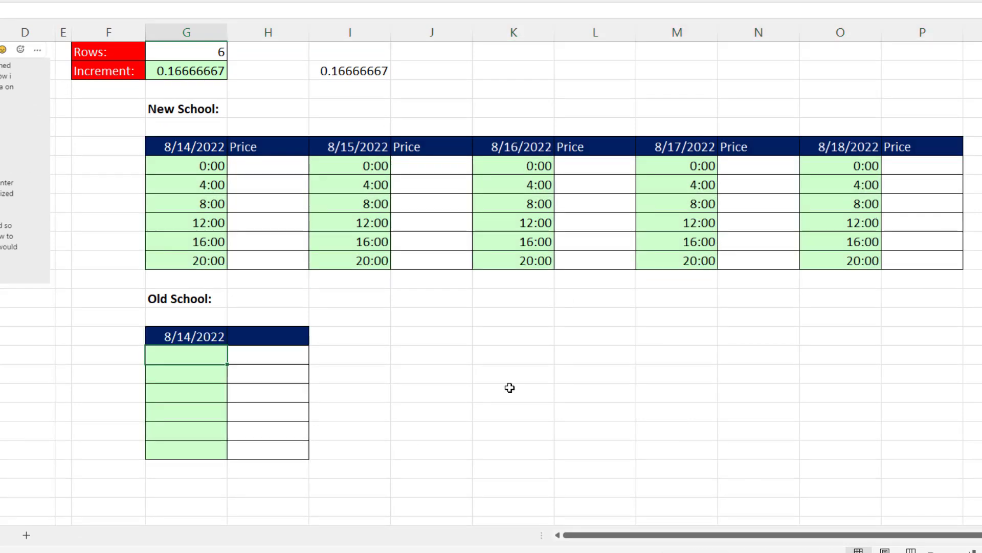
- Fill the Old School times from 0 in G18 down to 20:00, each row adding the absolute Increment $G$2
type("0")
key("Return")
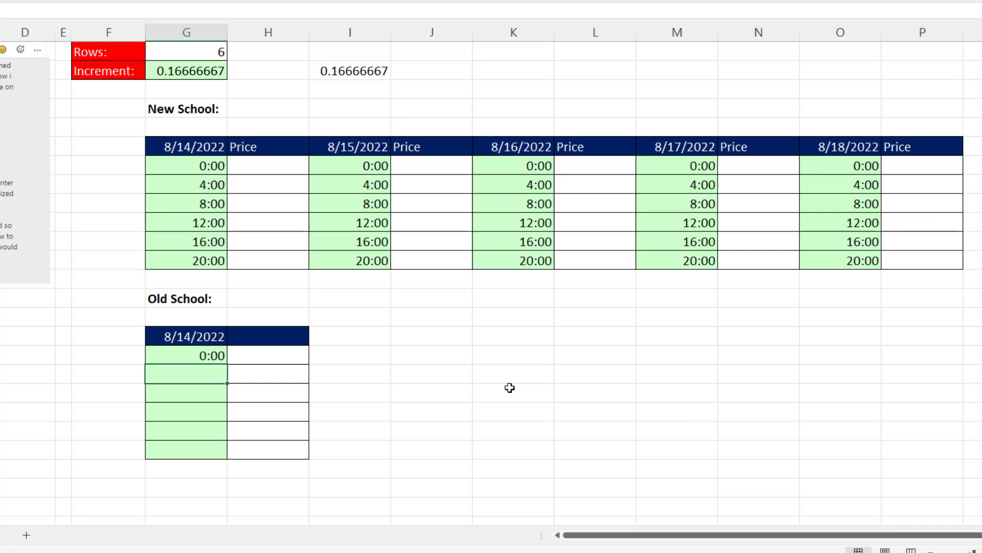
type("=")
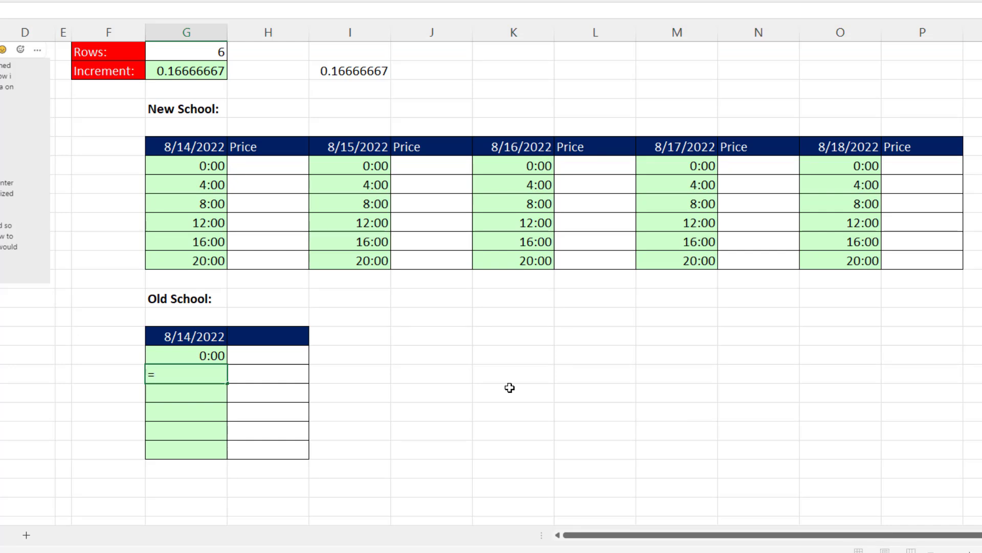
key("Up")
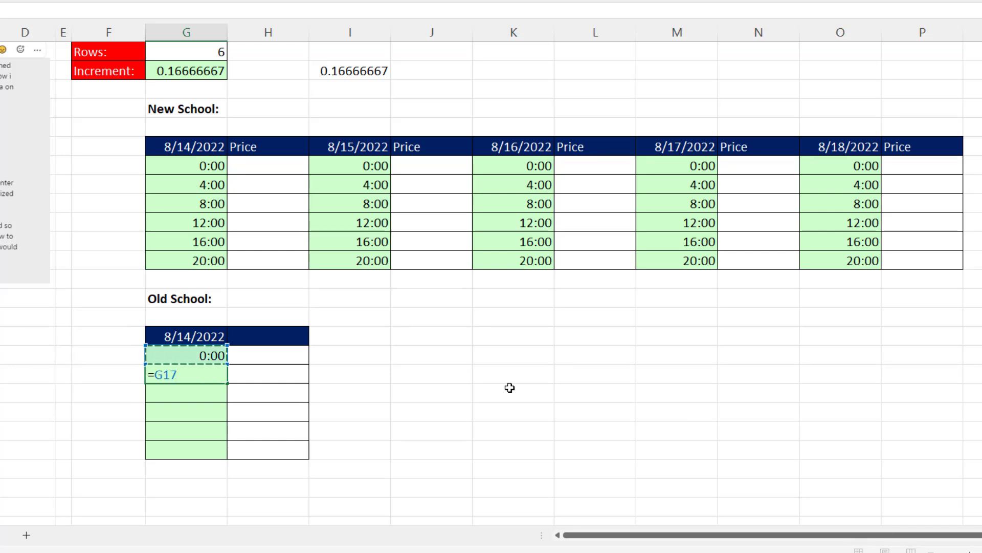
type("+")
left_click(163, 75)
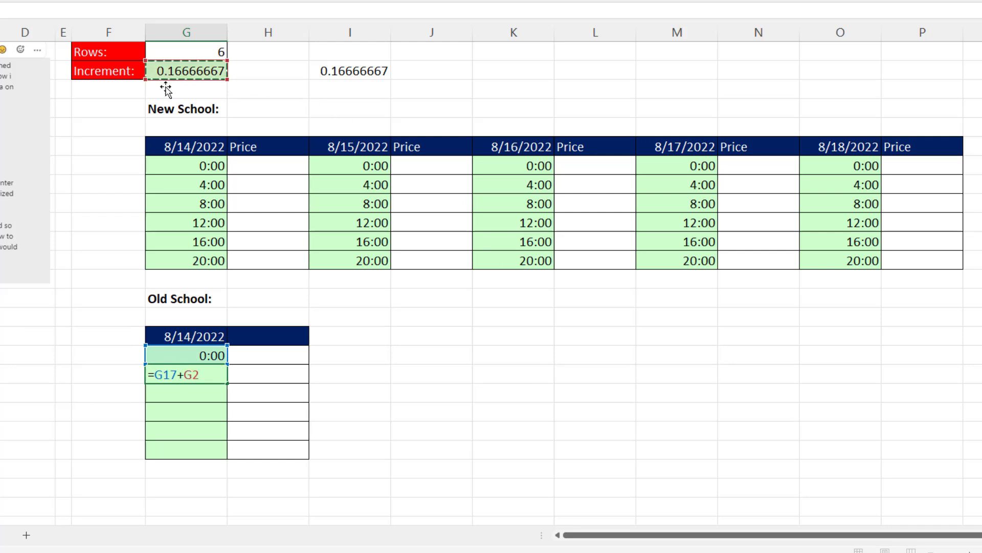
key("F4")
key("ctrl+Return")
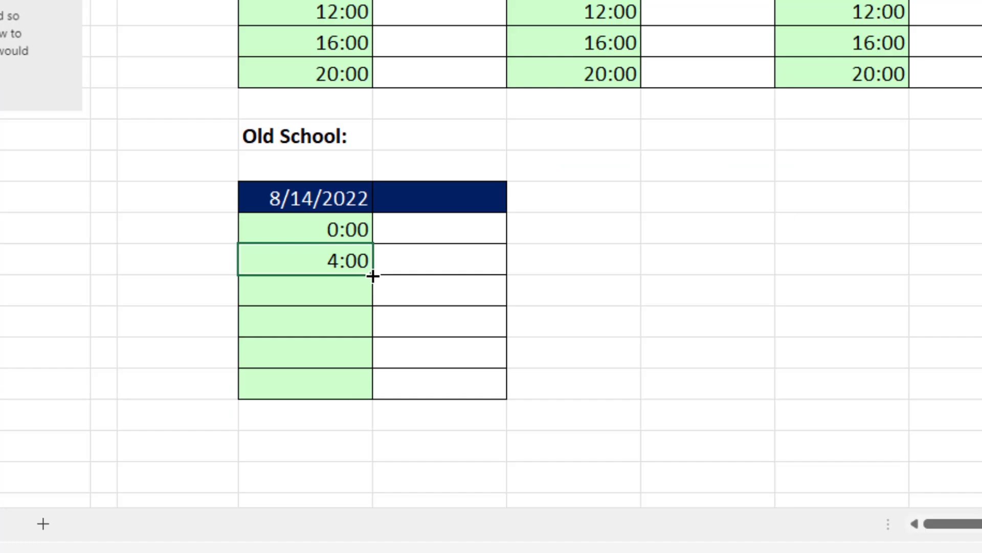
left_click_drag(227, 383, 226, 465)
left_click_drag(371, 408, 372, 409)
- Add the 'Price' heading in H18 and fill the Old School block right across four more dates
left_click(417, 200)
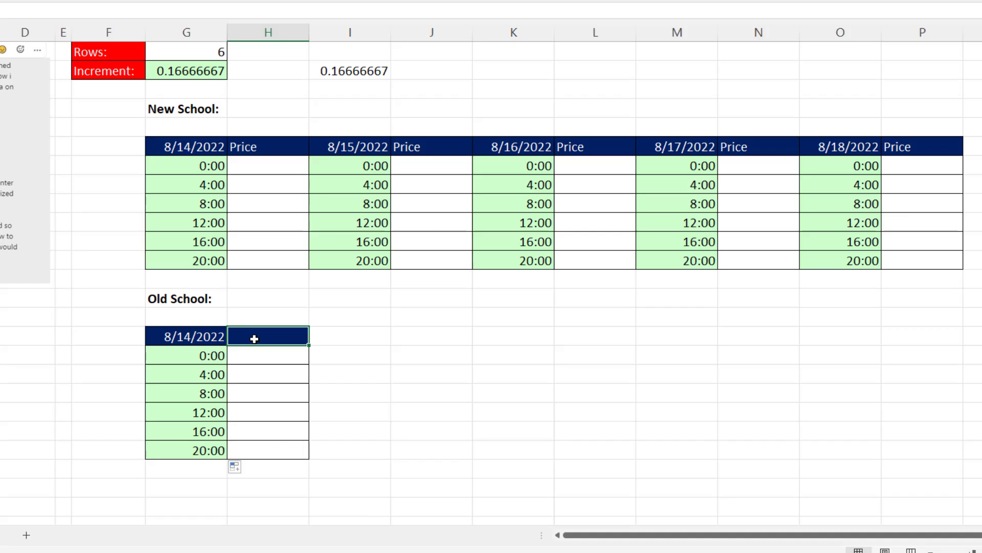
type("Pric")
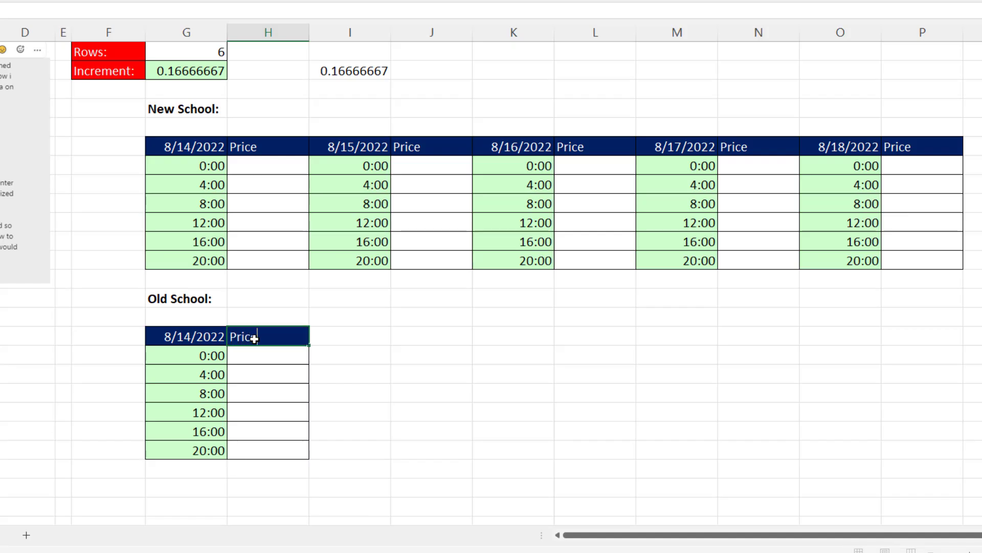
type("e")
left_click_drag(212, 335, 310, 462)
left_click_drag(413, 471, 946, 456)
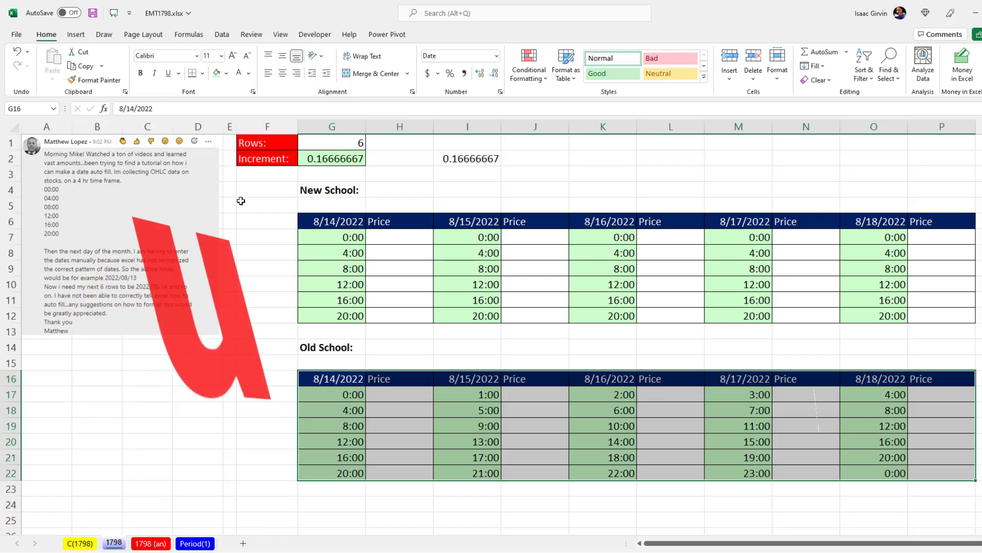
- Copy the New School template F1:P12 and paste it at F1 on the Period(1) sheet
left_click_drag(108, 52, 824, 131)
left_click_drag(863, 208, 945, 313)
key("ctrl+c")
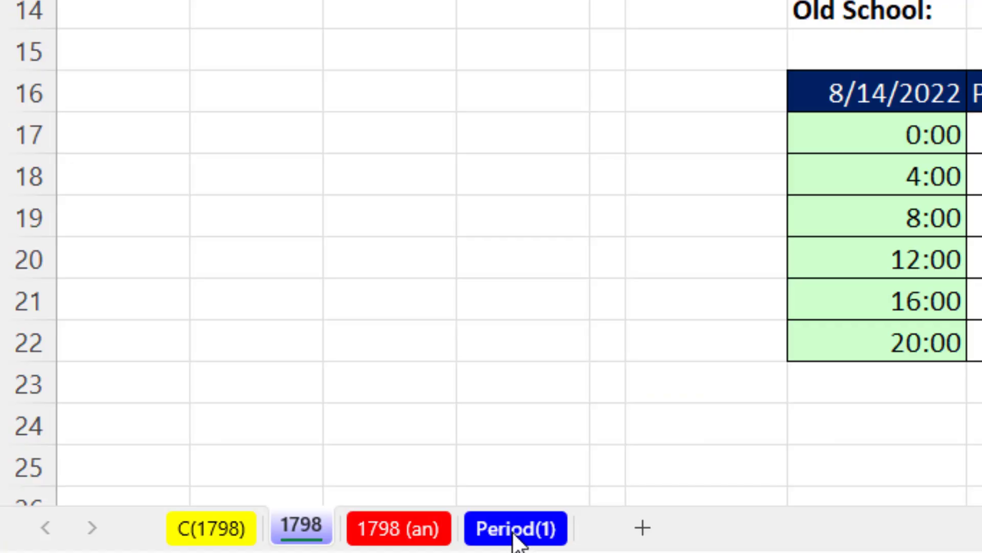
left_click(194, 544)
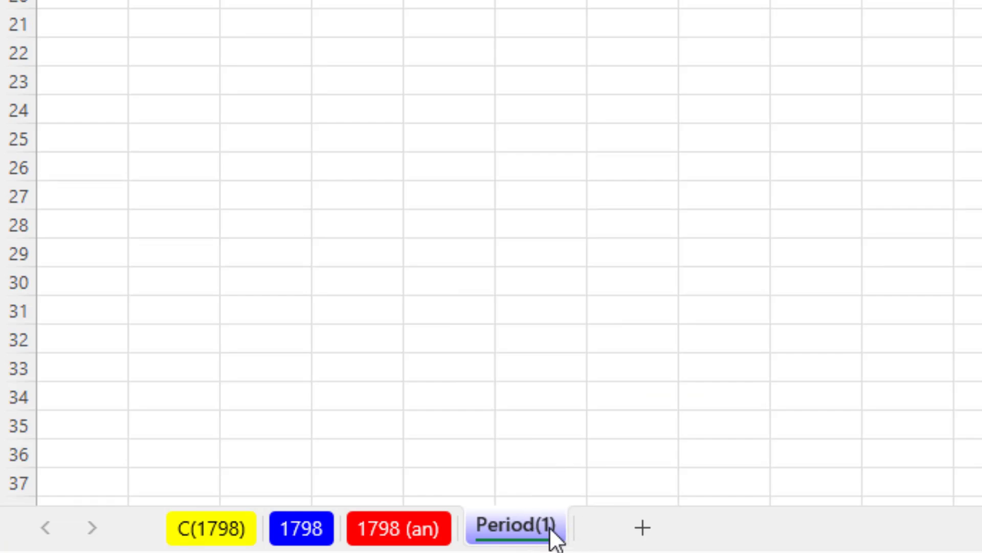
key("ctrl+v")
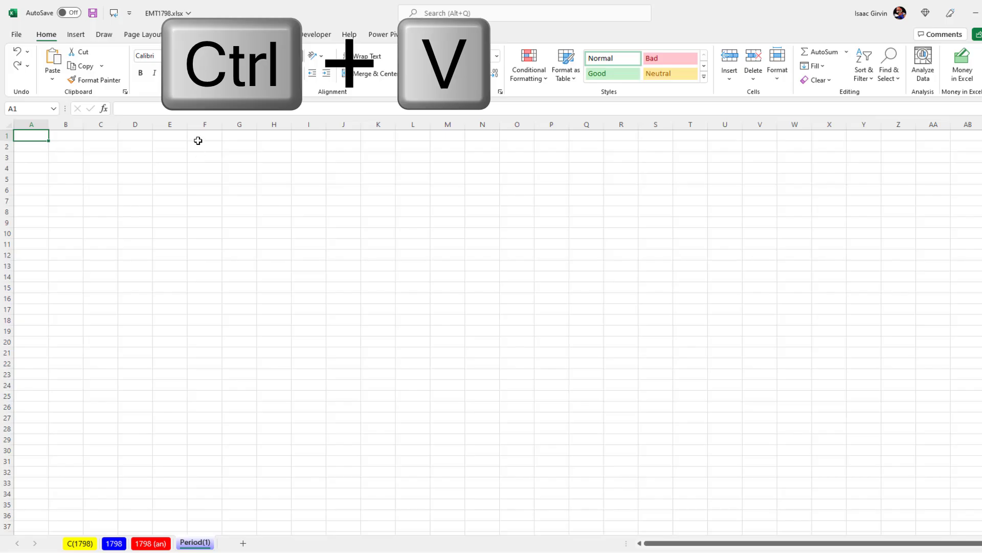
left_click(198, 136)
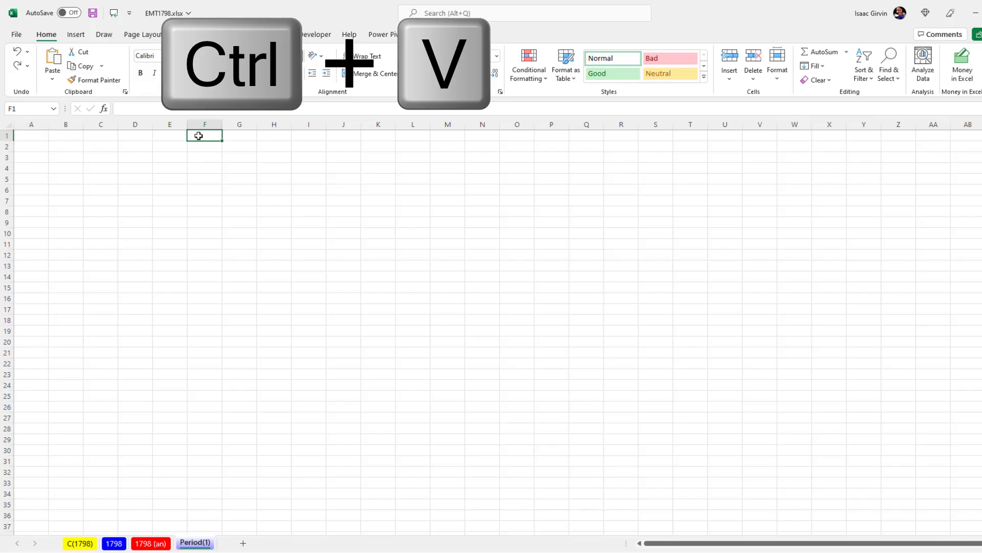
key("ctrl+v")
- Widen columns F–P so every date displays fully
scroll(320, 210, "up", 5, "ctrl")
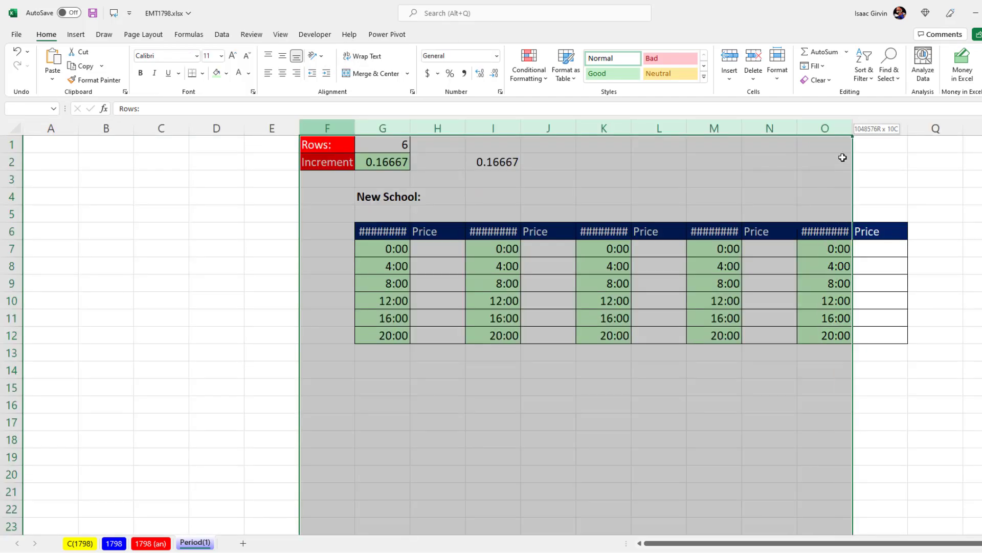
left_click_drag(853, 127, 869, 128)
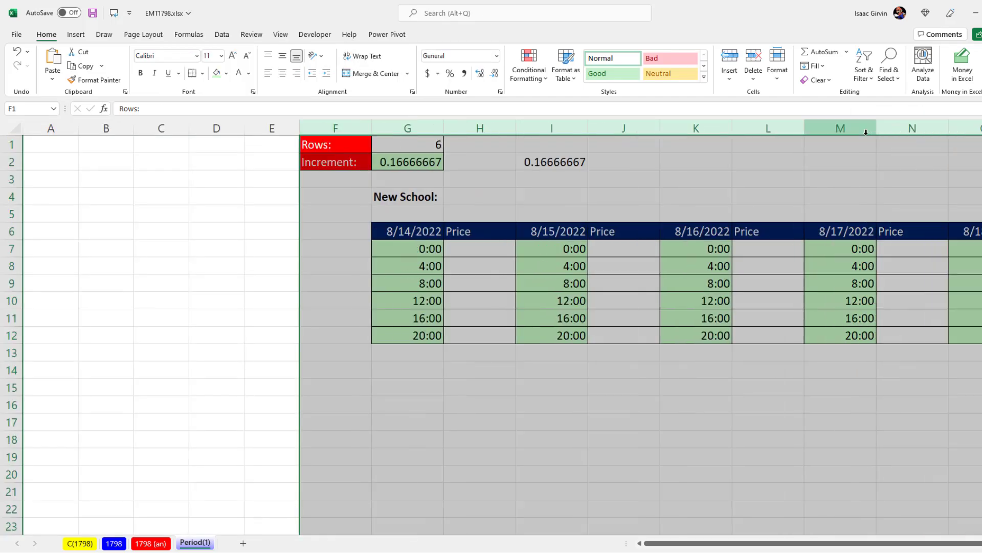
scroll(255, 188, "right", 4)
left_click(331, 162)
- Clear the New School label in G4, including its formatting
left_click(209, 199)
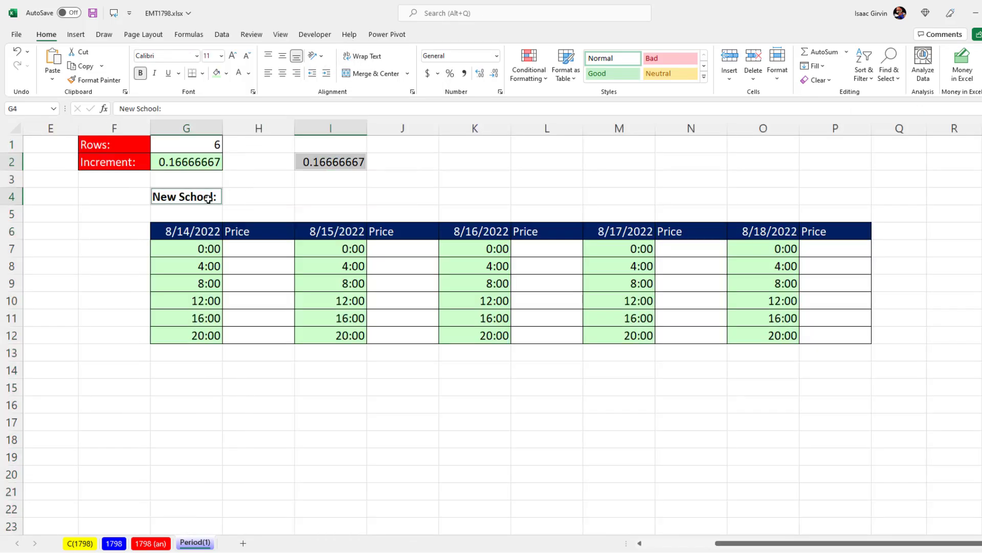
key("alt")
key("e")
key("a")
key("a")
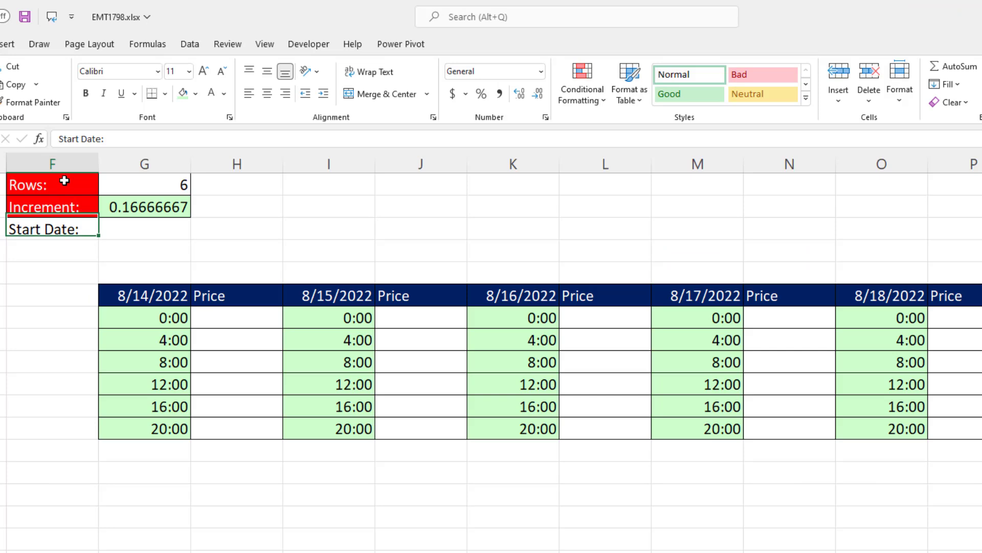
- Copy the red Rows label formatting from F1:G1 onto the Start Date row F3:G3
left_click_drag(125, 145, 188, 149)
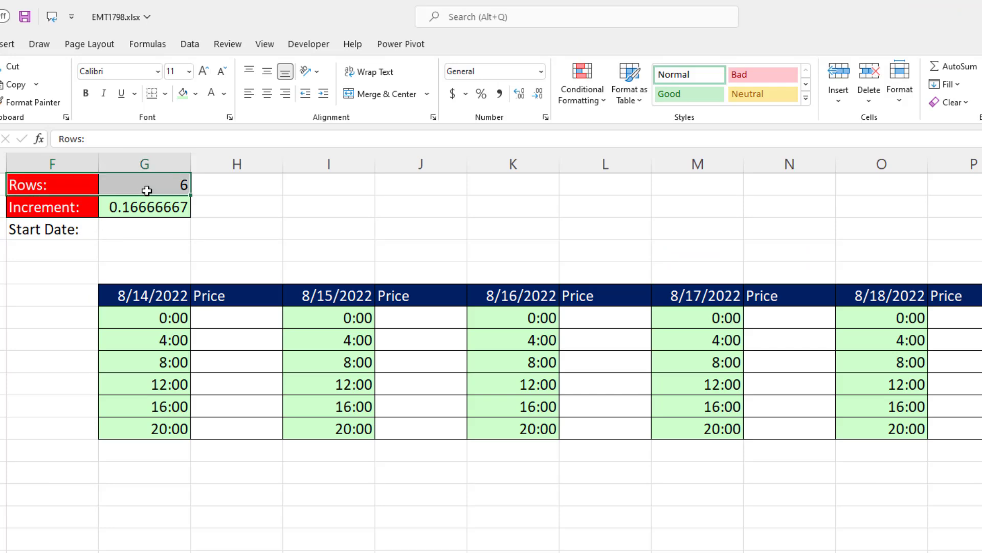
right_click(143, 187)
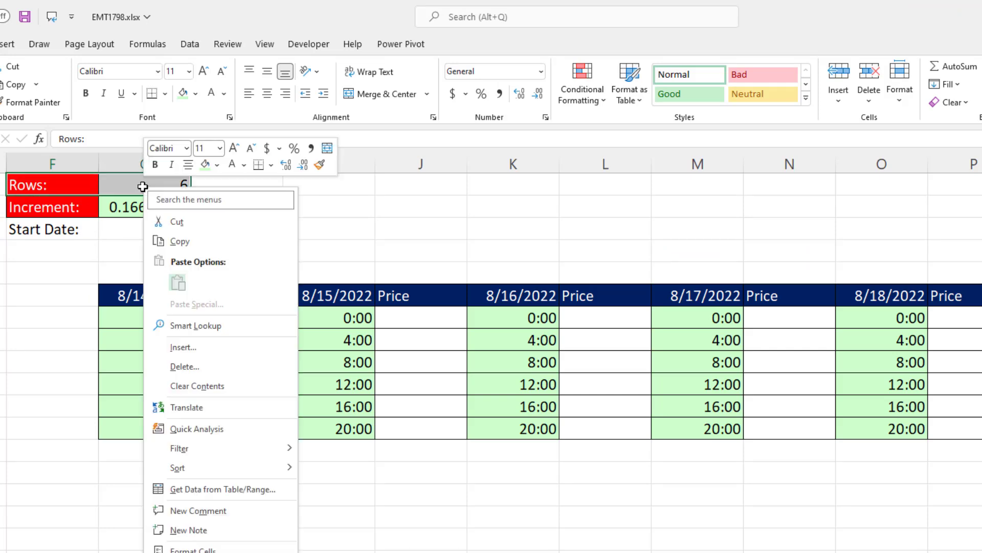
left_click(319, 164)
left_click(77, 230)
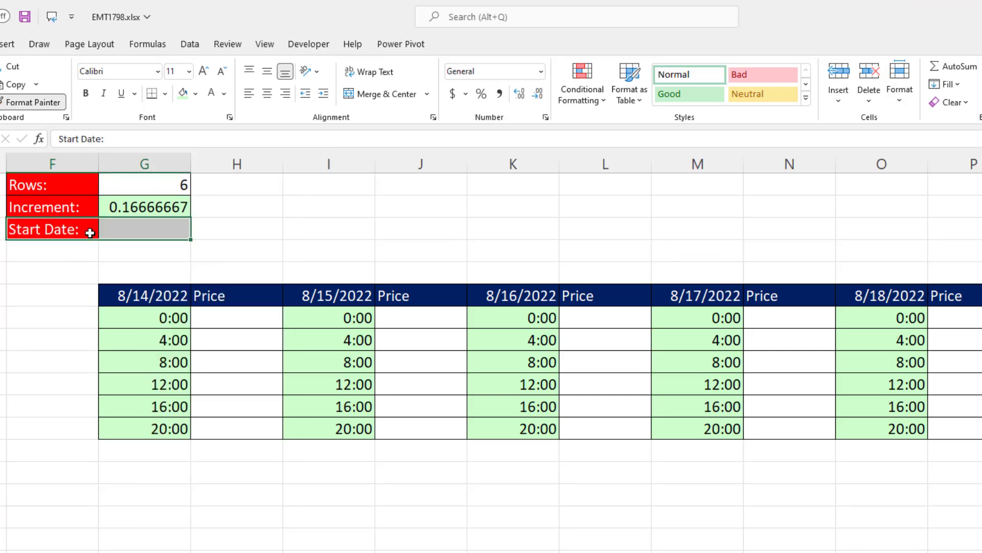
- Enter today's date, 8/14/2022, as the Start Date in G3
left_click(124, 231)
key("ctrl+semicolon")
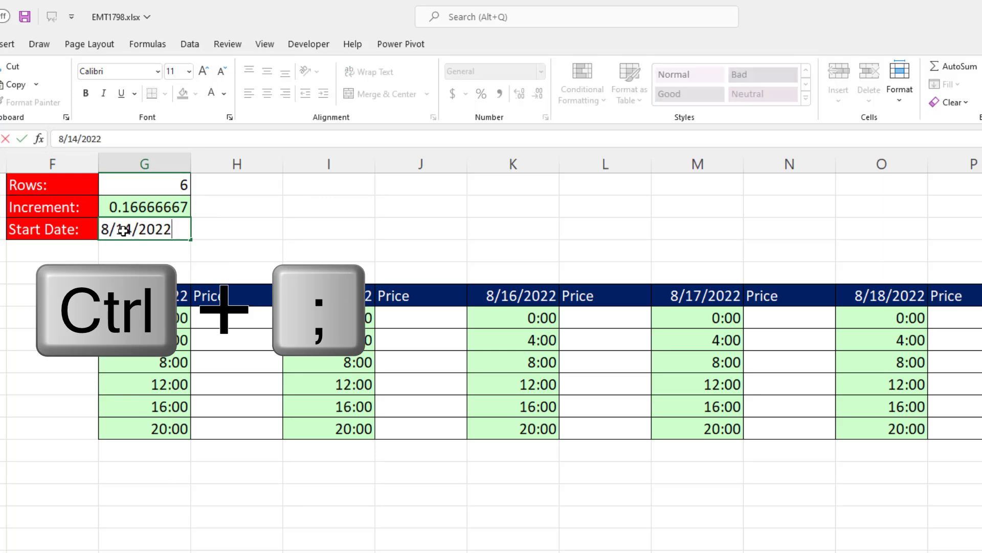
key("Return")
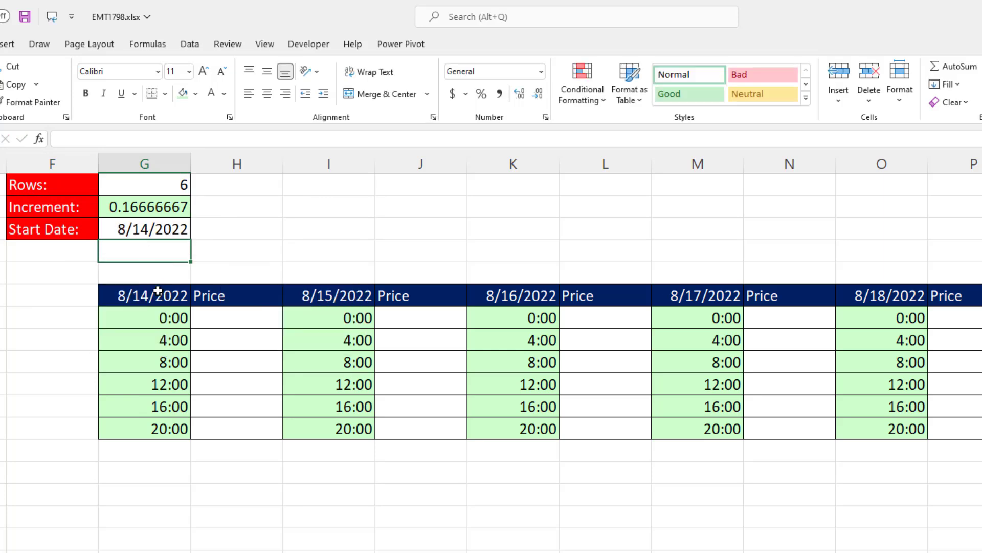
- Link the first date header G6 to the Start Date cell with =G3
left_click(157, 294)
type("=")
left_click(149, 229)
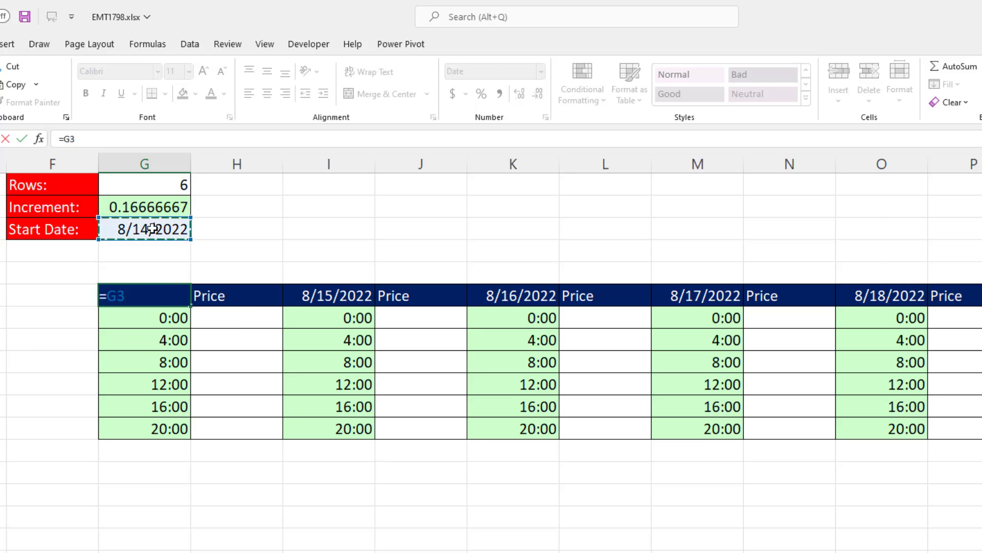
key("Return")
- Make headers I6, K6, M6 and O6 each equal the previous header plus 1 day
left_click(347, 293)
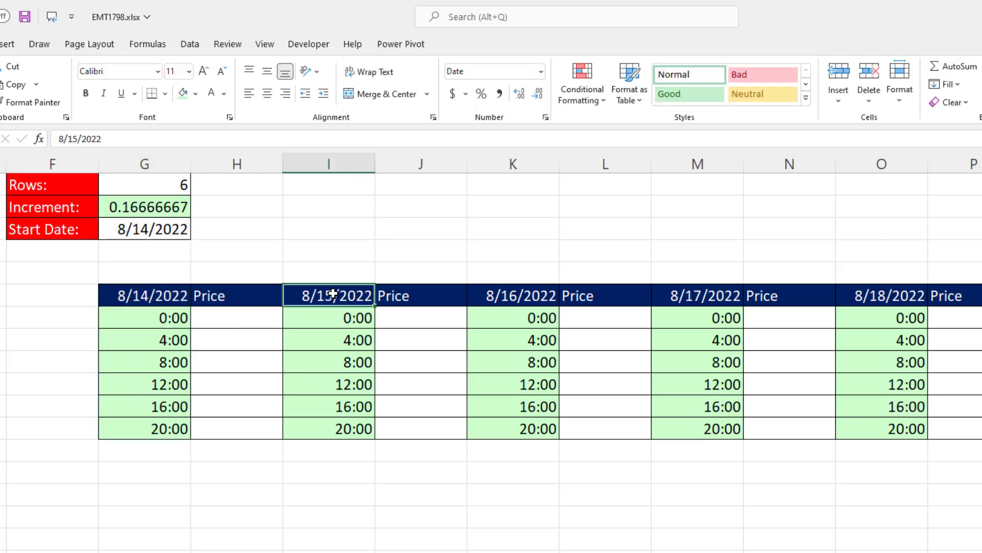
key("ctrl")
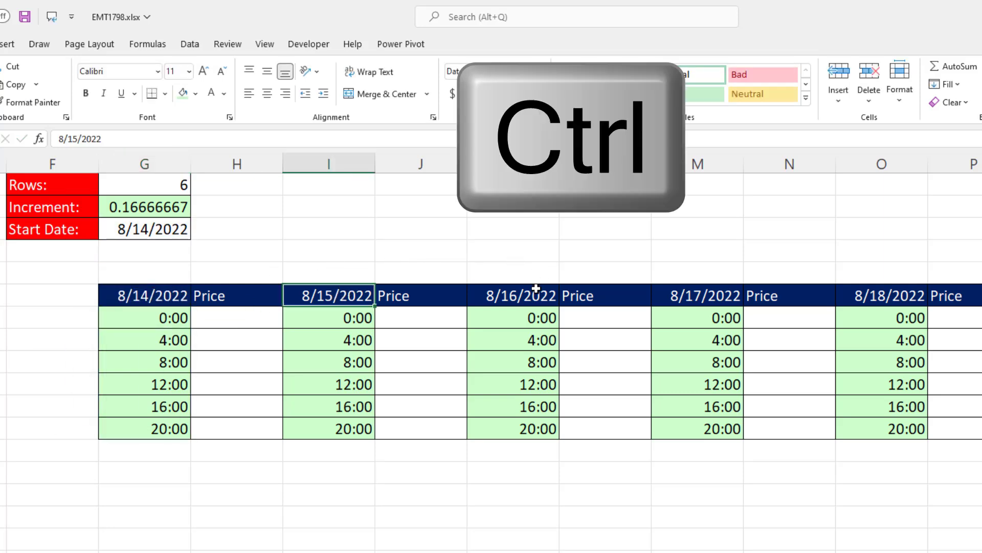
left_click(536, 292, "ctrl")
left_click(692, 288, "ctrl")
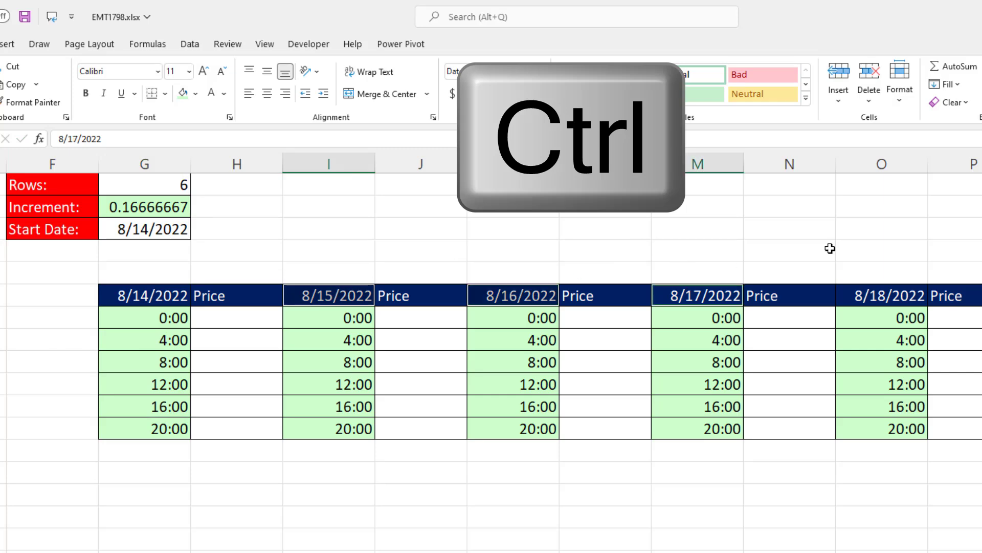
left_click(894, 292, "ctrl")
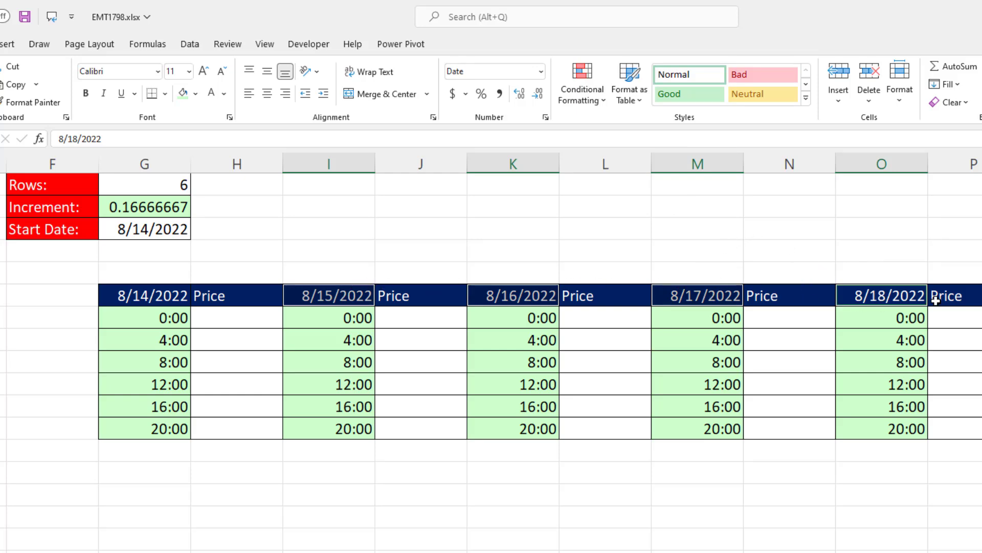
type("=")
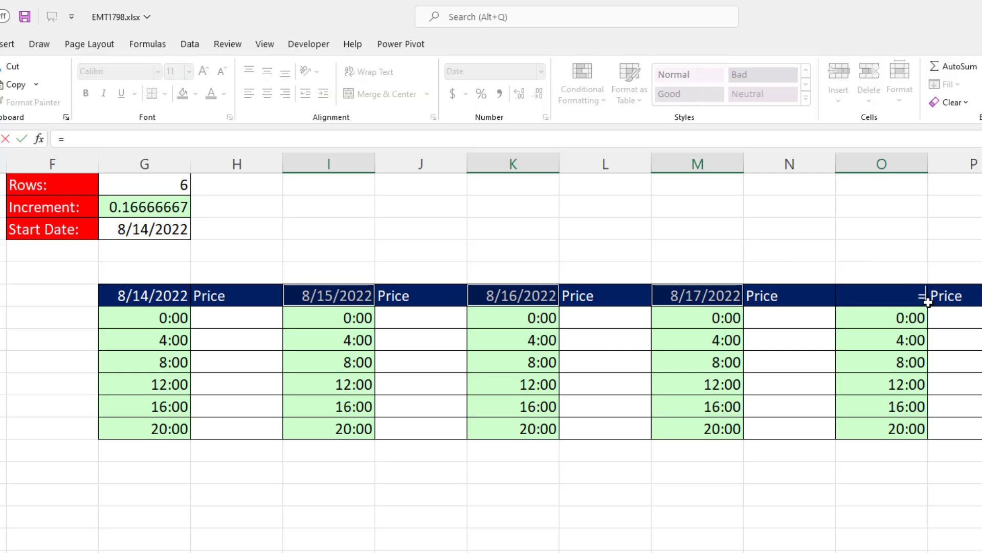
left_click(724, 295)
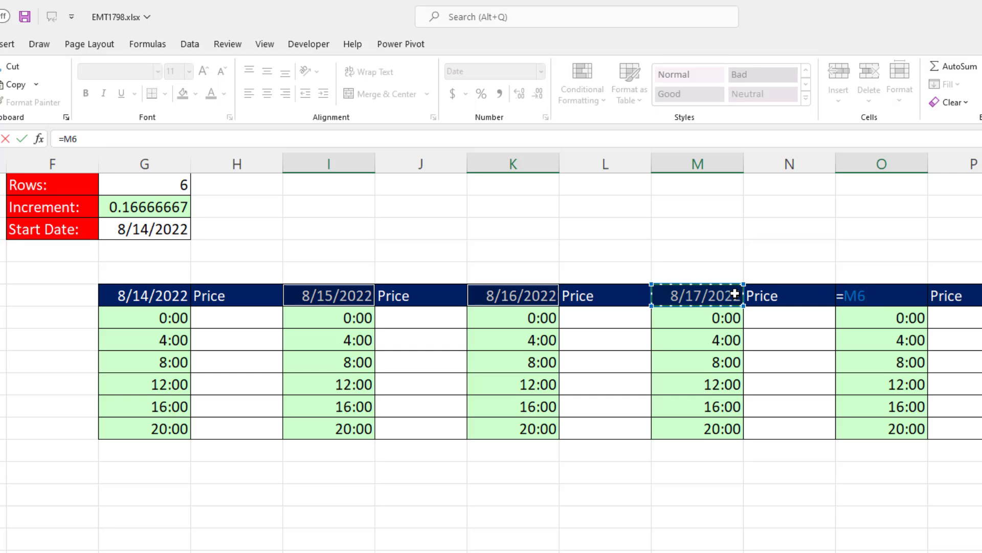
type("+1")
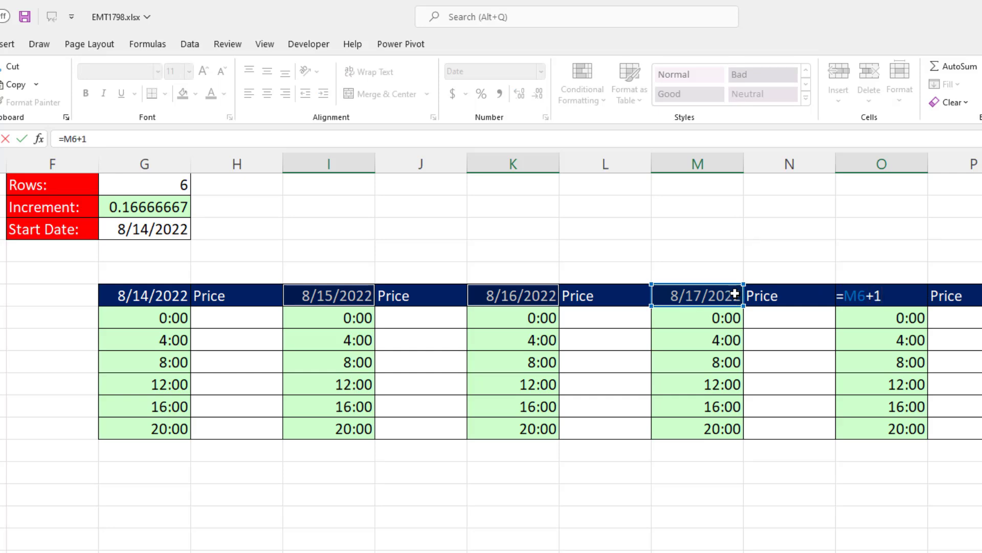
key("ctrl+Return")
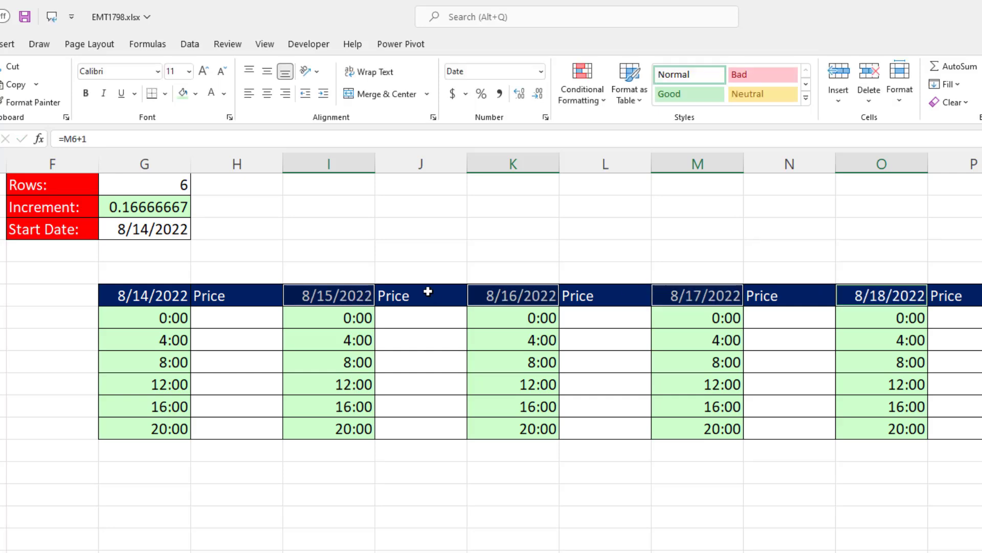
double_click(343, 292)
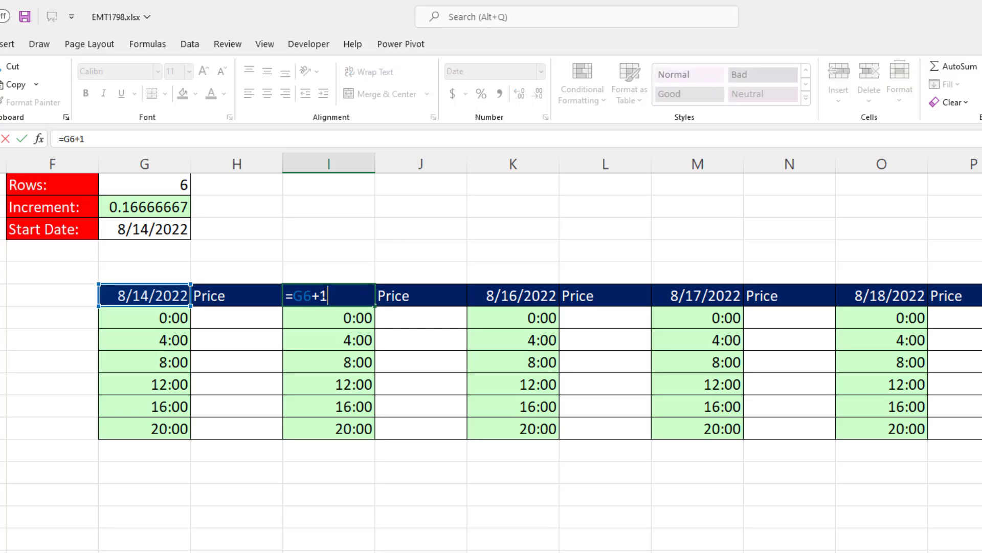
key("Escape")
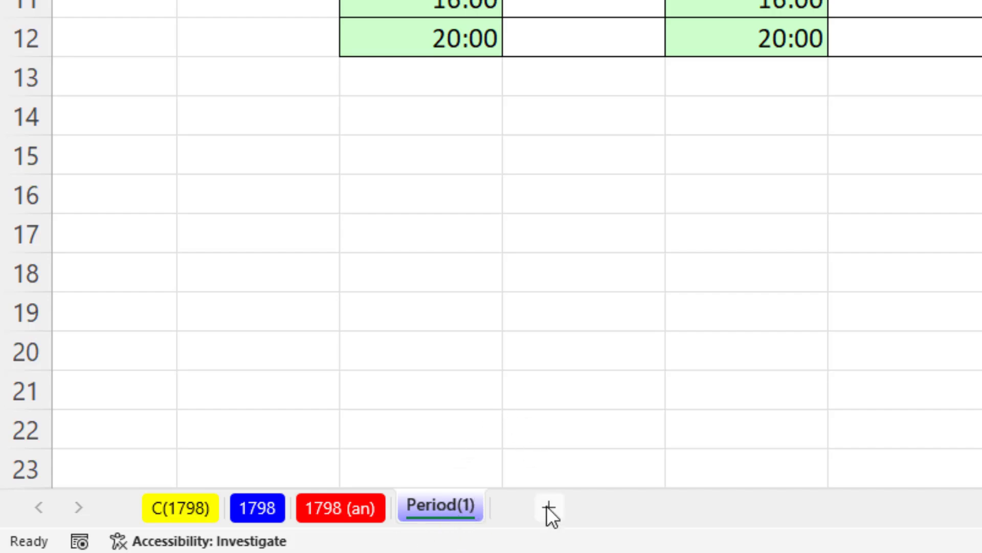
- Ctrl-drag the Period(1) sheet tab to create its copy Period(2) immediately after it
right_click(441, 511)
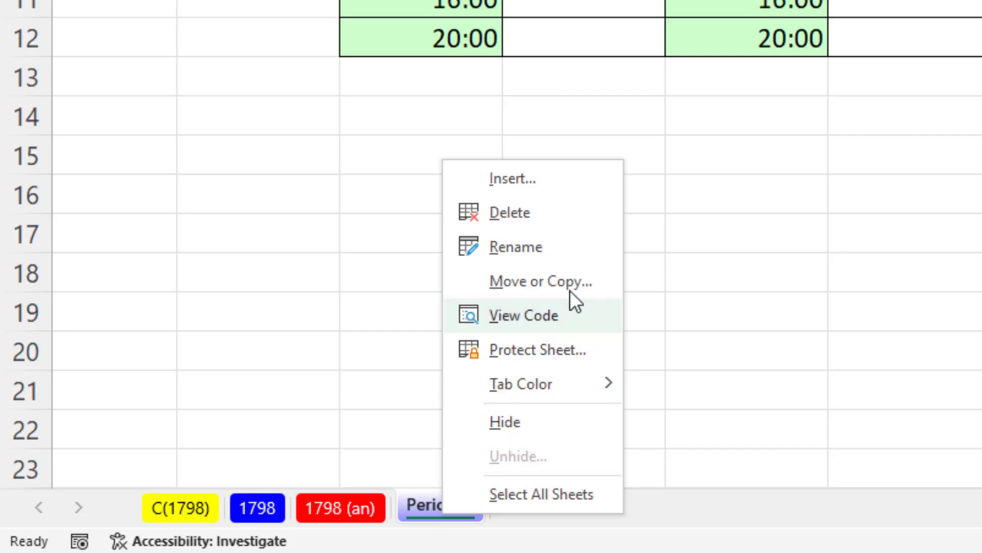
key("Escape")
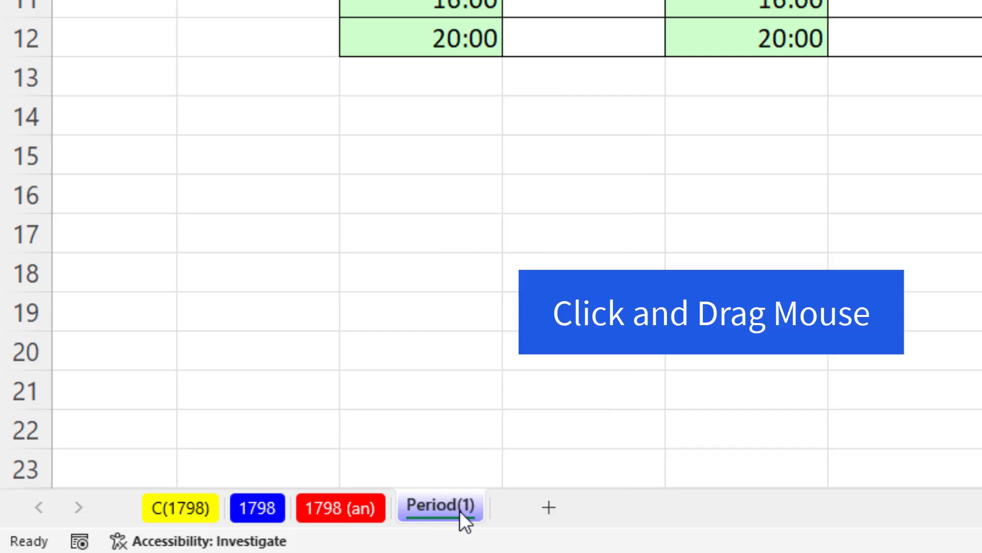
left_click_drag(450, 507, 451, 479)
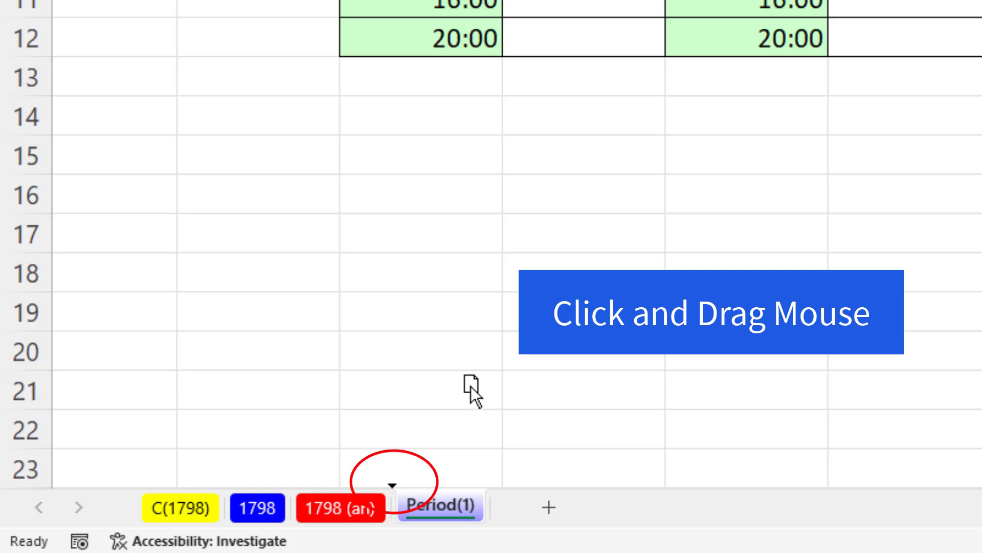
left_click_drag(471, 386, 480, 388)
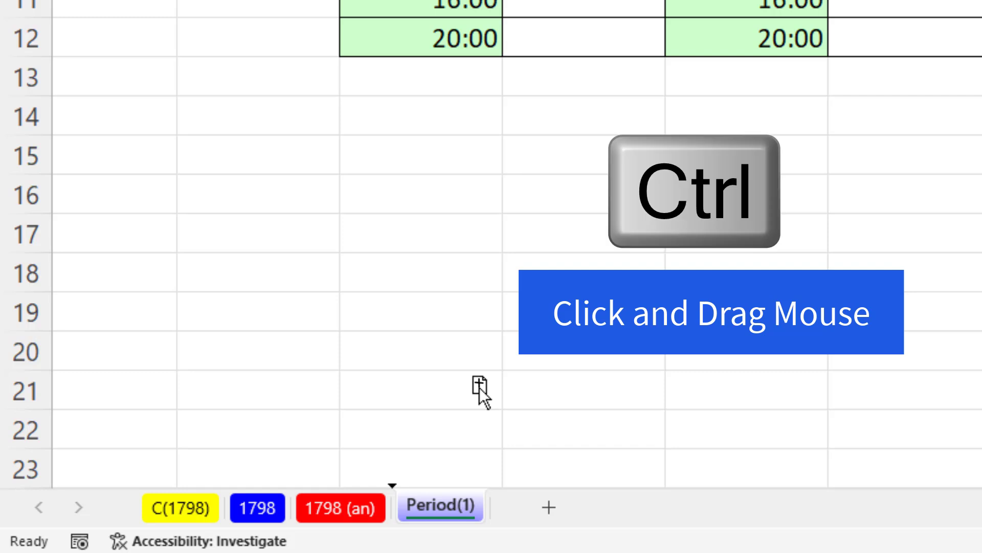
left_click_drag(480, 387, 493, 386)
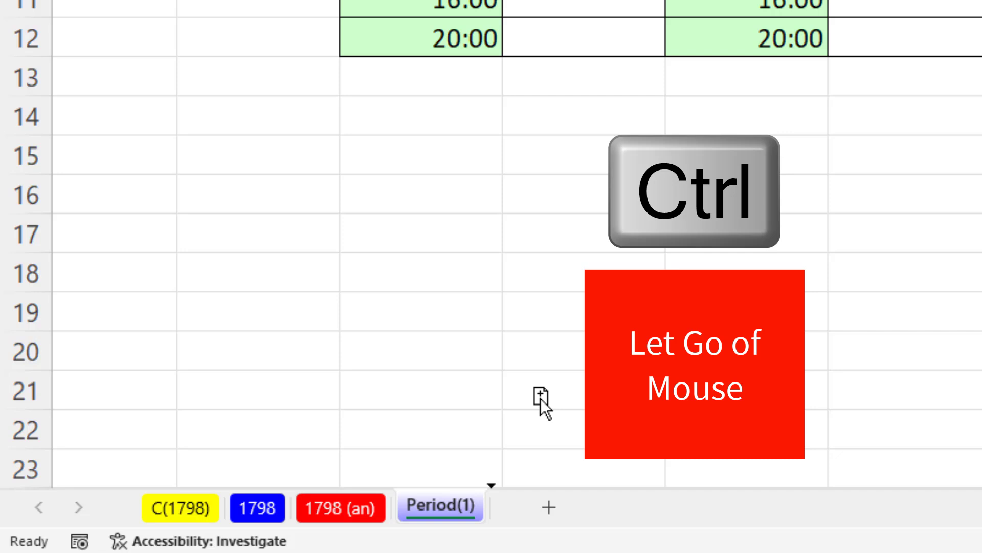
left_click_drag(540, 398, 541, 399)
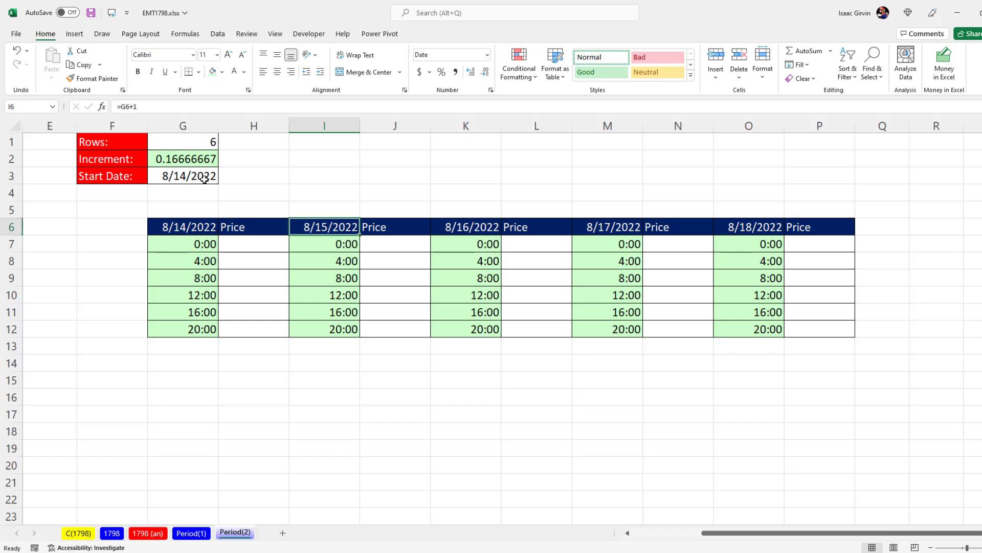
- Enter 8/19 as the Period(2) Start Date in G3, so headers read 8/19–8/23/2022
left_click(204, 179)
type("8")
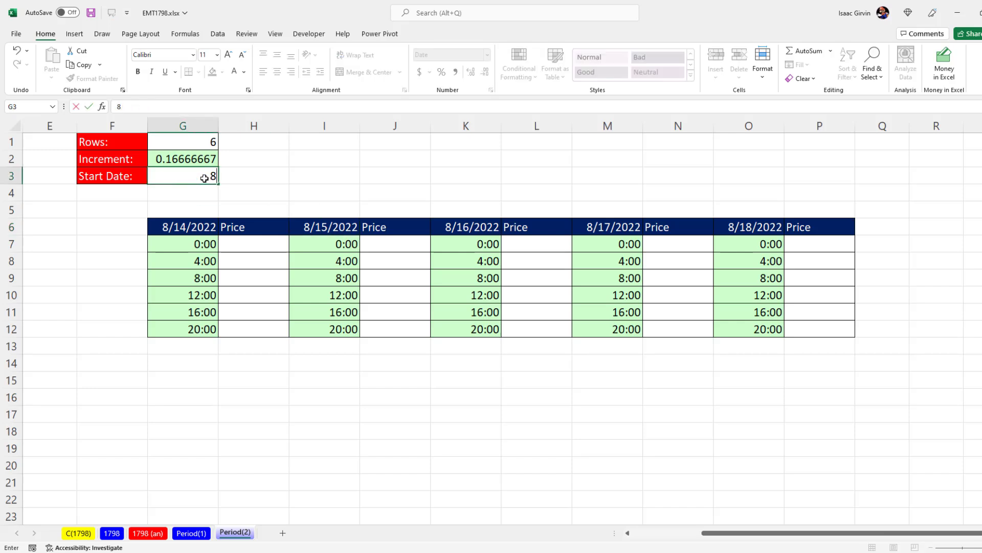
type("/19")
key("Return")
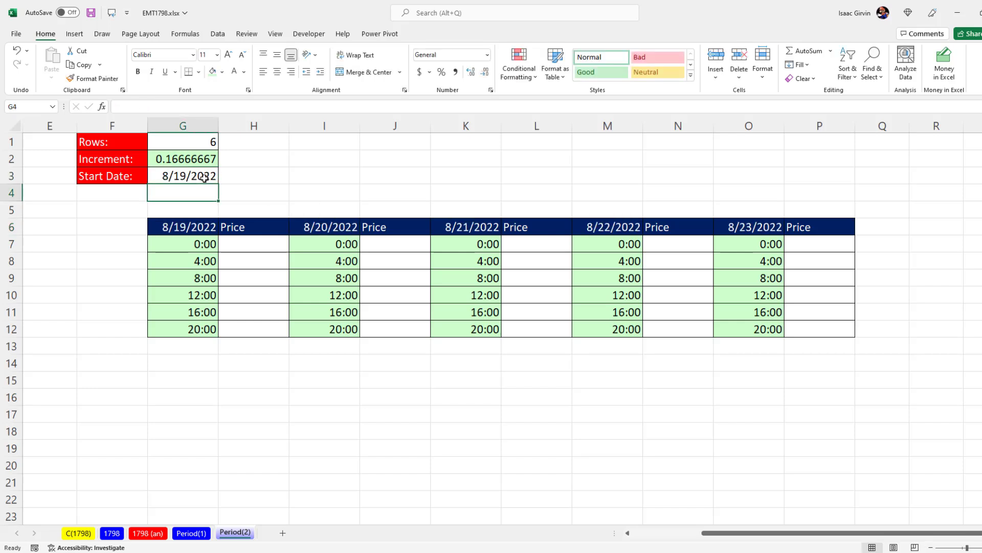